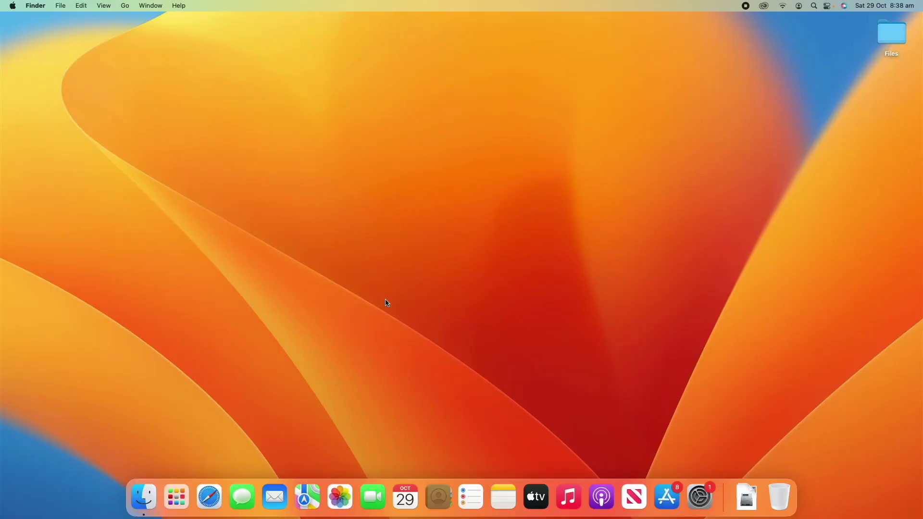
- Launch System Preferences from the Dock and go to the Dock & Menu Bar pane
{"action": "left_click", "coordinate": [700, 502]}
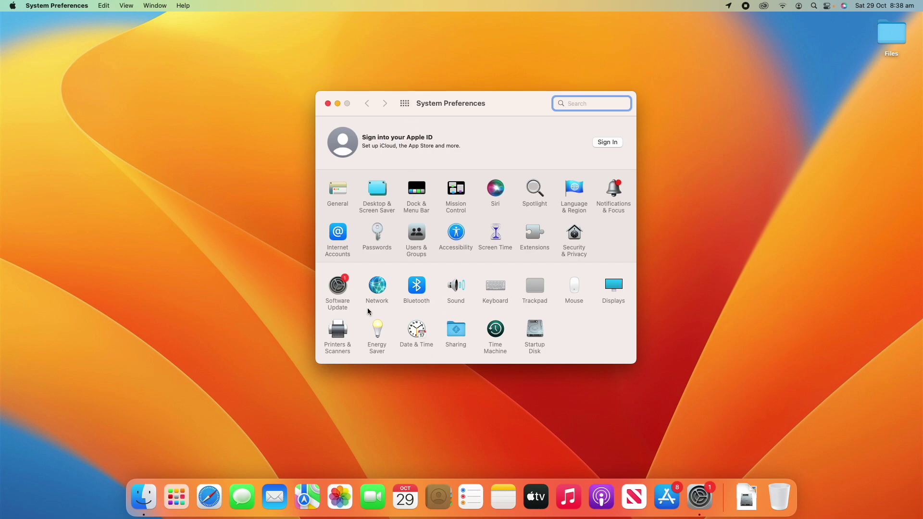
{"action": "left_click", "coordinate": [417, 189]}
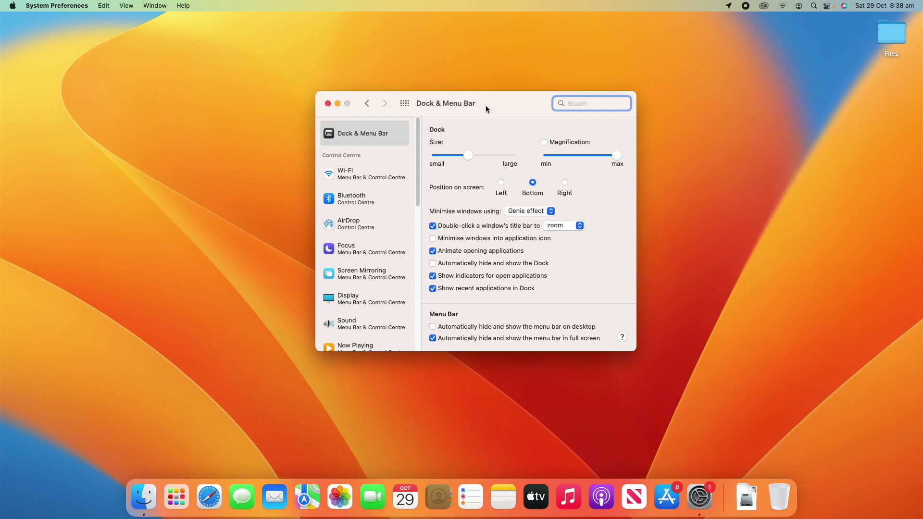
- Enlarge the Dock slightly using the Size slider and the Dock separator
{"action": "left_click", "coordinate": [392, 133]}
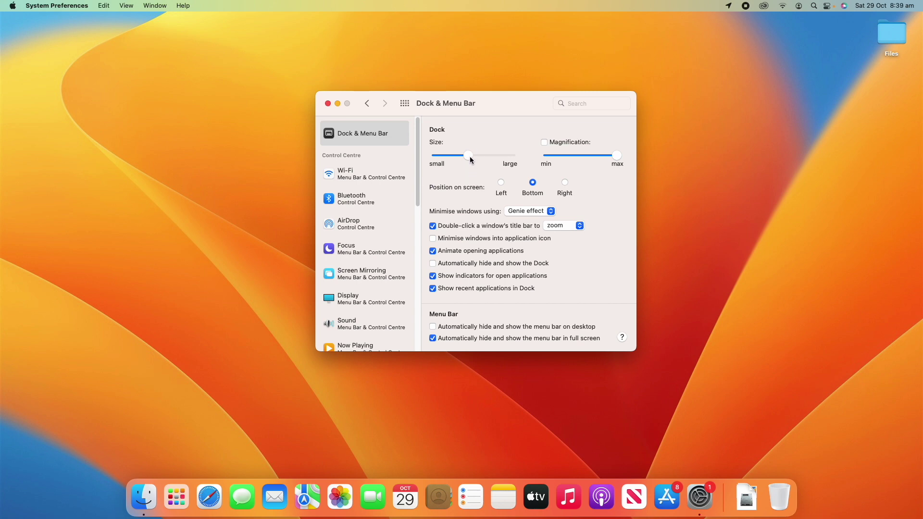
{"action": "mouse_move", "coordinate": [471, 160]}
{"action": "left_mouse_down"}
{"action": "mouse_move", "coordinate": [480, 162]}
{"action": "mouse_move", "coordinate": [468, 162]}
{"action": "left_mouse_up"}
{"action": "left_click_drag", "start_coordinate": [724, 499], "coordinate": [704, 494]}
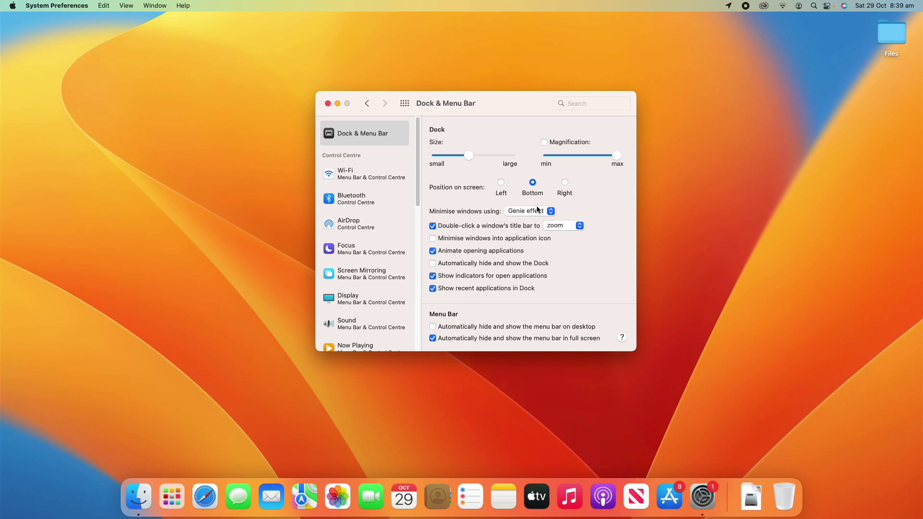
- Turn Dock magnification on, lower its amount to about two-thirds, then turn it off
{"action": "left_click", "coordinate": [545, 143]}
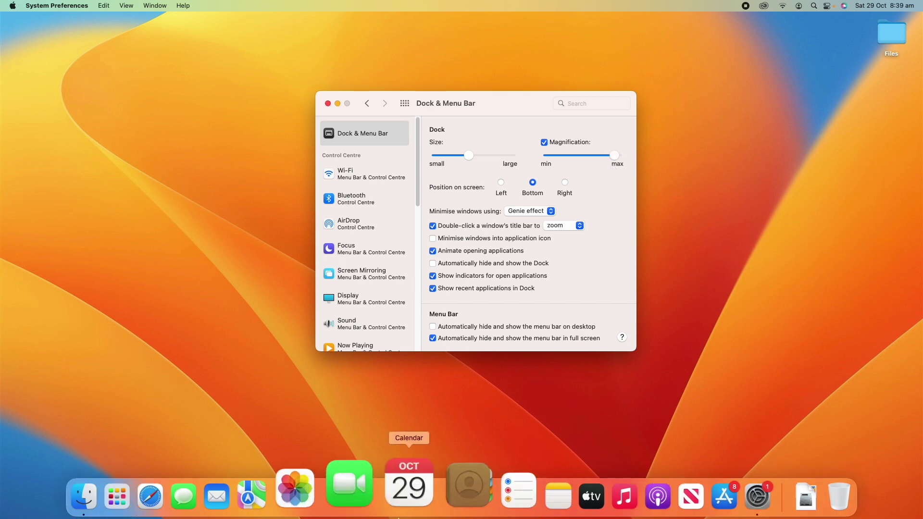
{"action": "left_click_drag", "start_coordinate": [605, 156], "coordinate": [592, 164]}
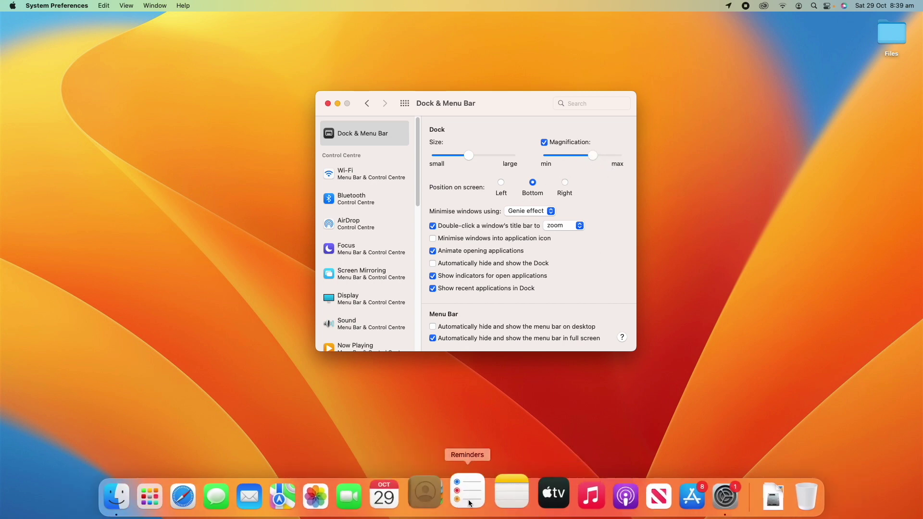
{"action": "left_click", "coordinate": [547, 142]}
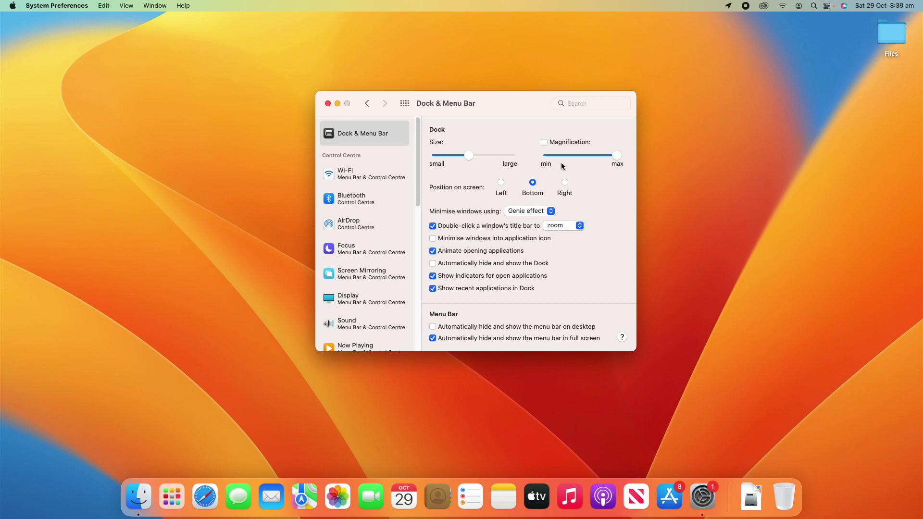
- Try the Dock on the left and right edges, returning it to the bottom
{"action": "left_click", "coordinate": [502, 183]}
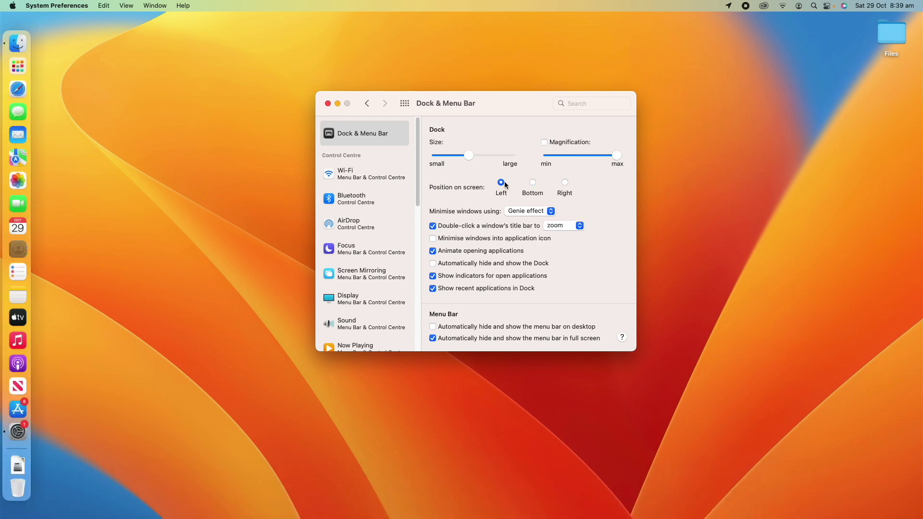
{"action": "left_click", "coordinate": [532, 182]}
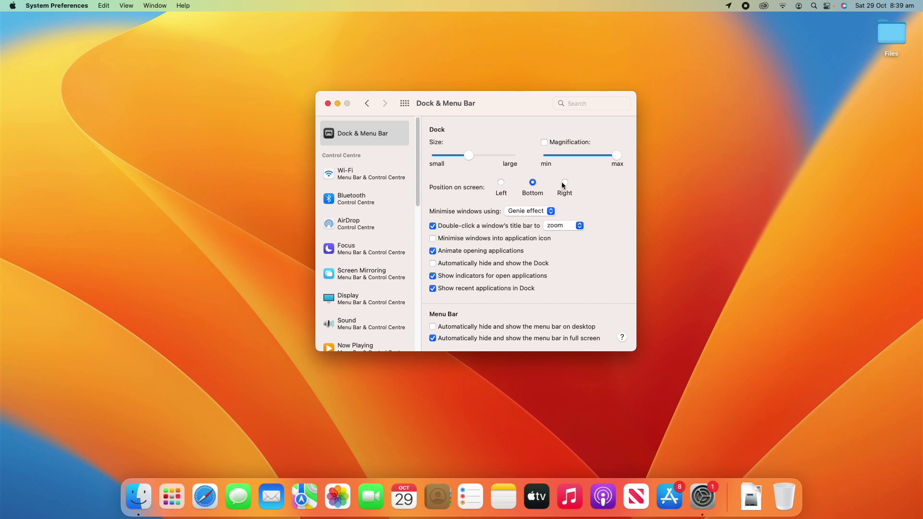
{"action": "left_click", "coordinate": [564, 182]}
{"action": "left_click", "coordinate": [533, 182]}
- Keep Genie as the minimise effect and preview it by minimising and restoring Safari
{"action": "left_click", "coordinate": [515, 214]}
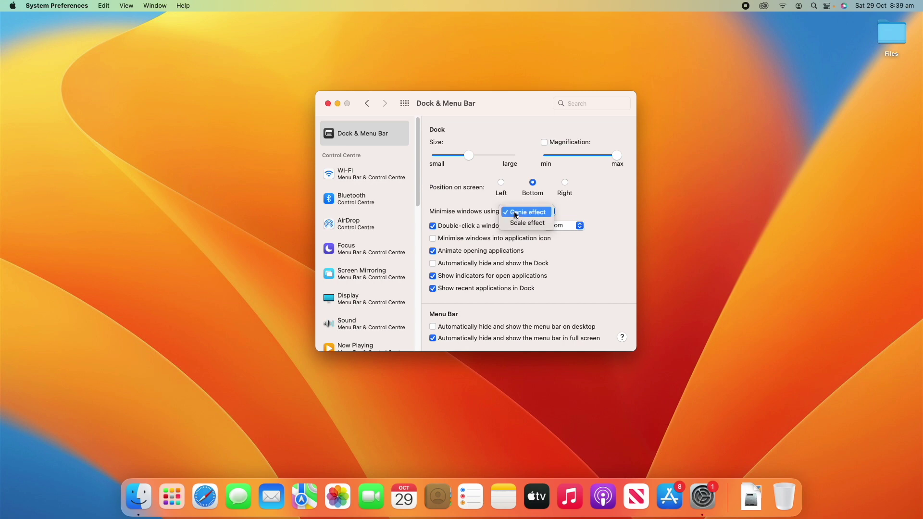
{"action": "left_click", "coordinate": [516, 213]}
{"action": "left_click", "coordinate": [205, 497]}
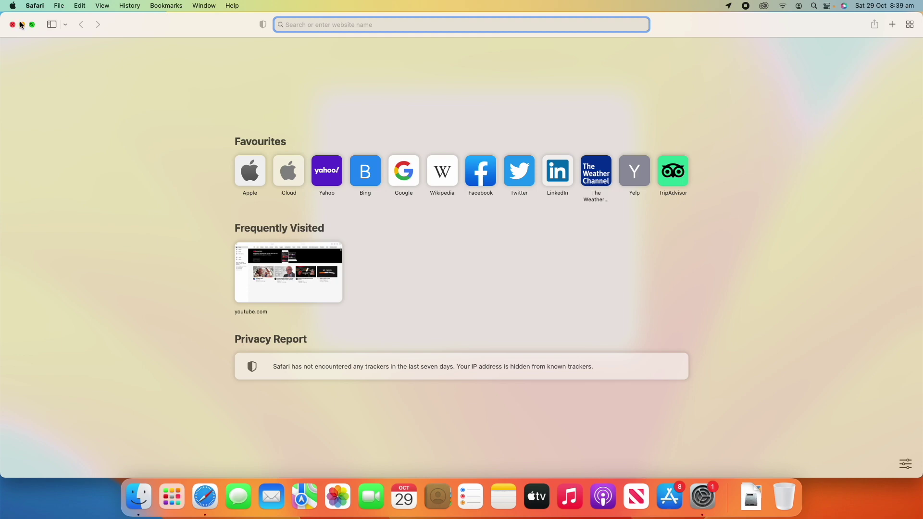
{"action": "left_click", "coordinate": [21, 24]}
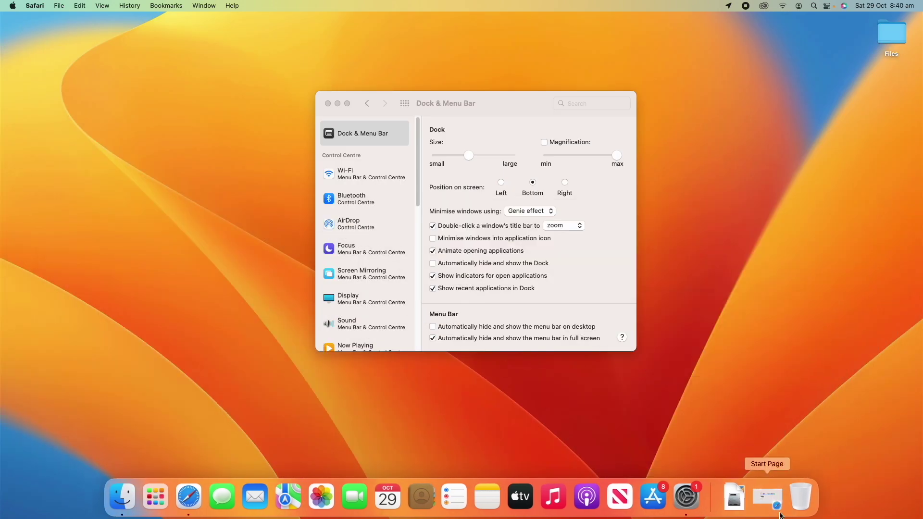
{"action": "left_click", "coordinate": [756, 512]}
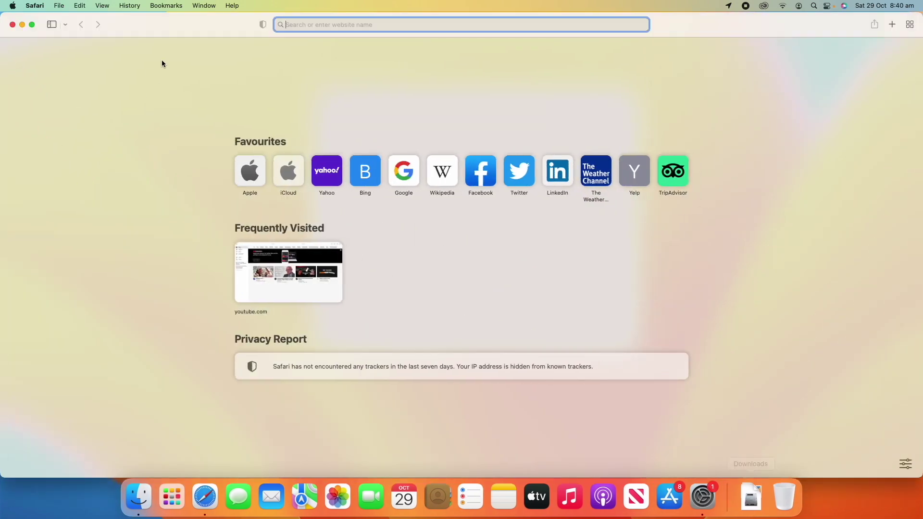
{"action": "left_click", "coordinate": [702, 497]}
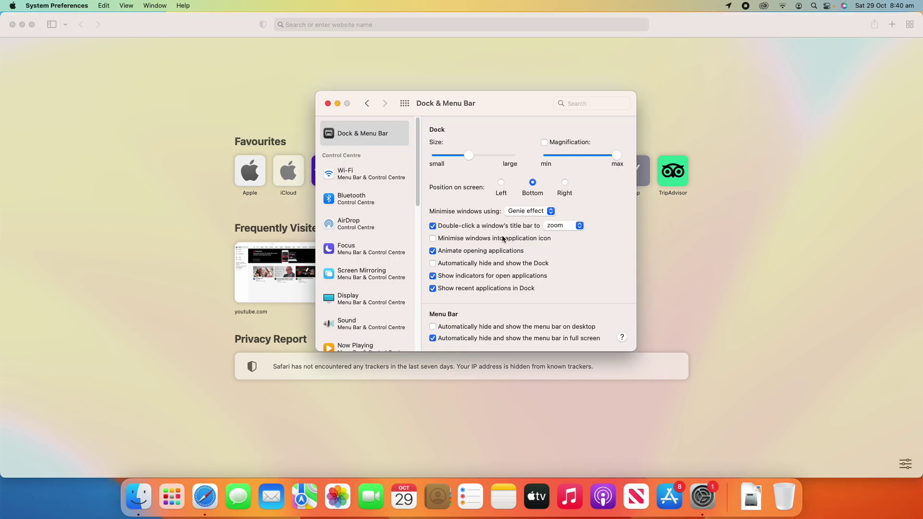
- Switch the minimise effect to Scale and preview it by minimising Safari twice
{"action": "left_click", "coordinate": [518, 217]}
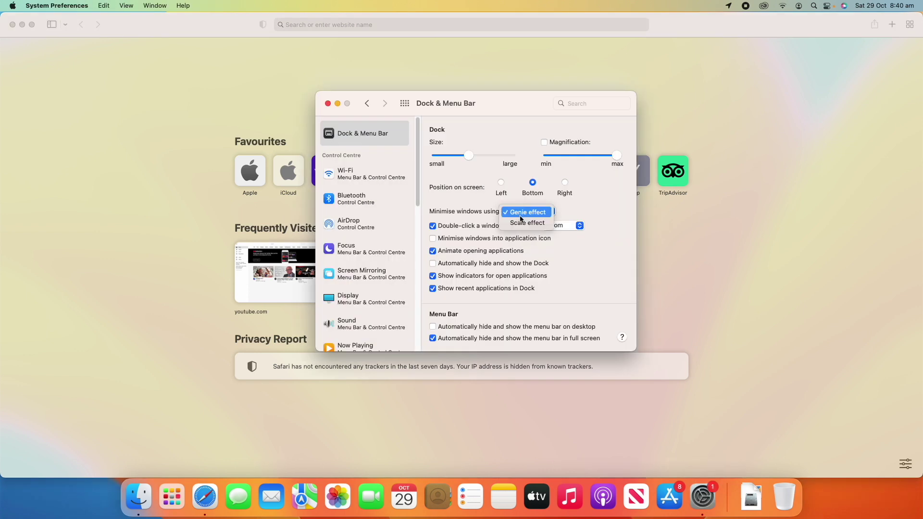
{"action": "left_click", "coordinate": [527, 223]}
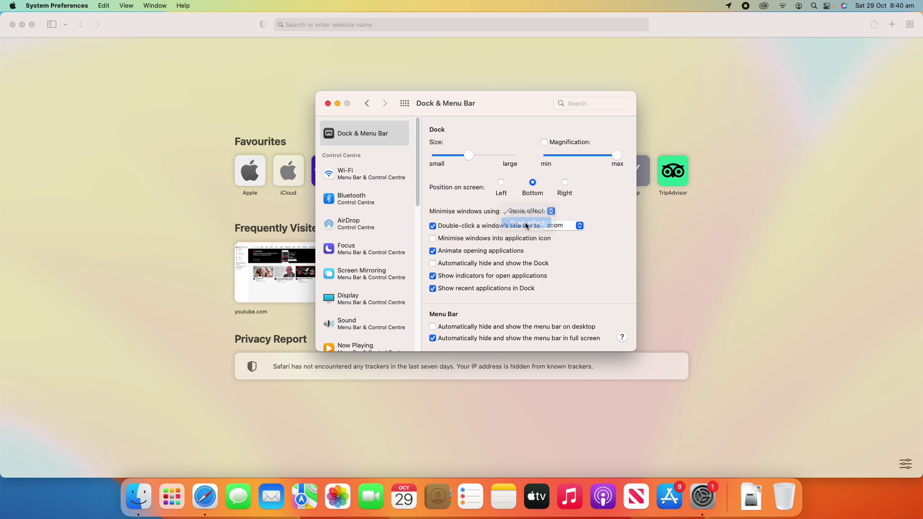
{"action": "left_click", "coordinate": [200, 193]}
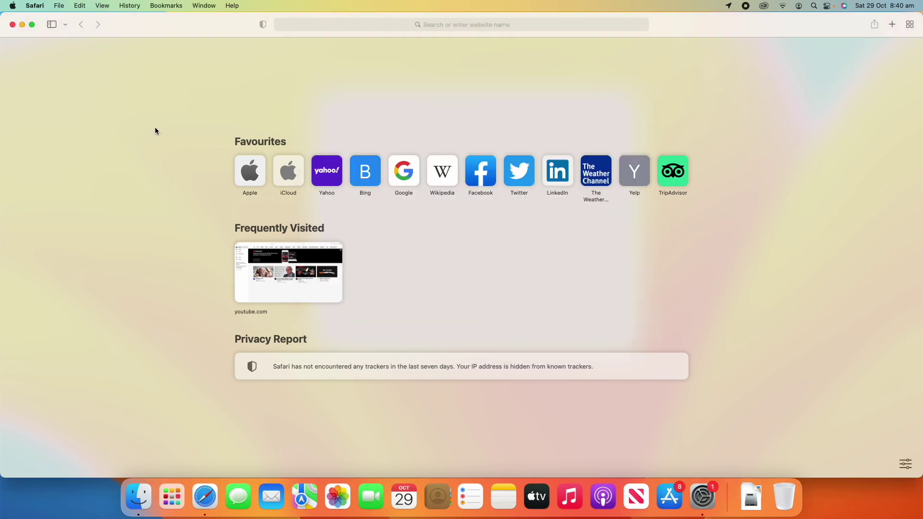
{"action": "left_click", "coordinate": [22, 24]}
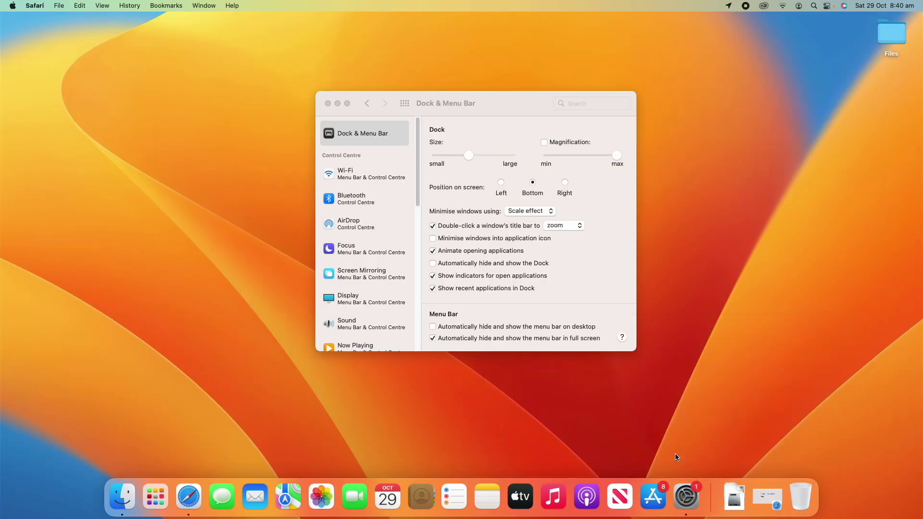
{"action": "left_click", "coordinate": [768, 497]}
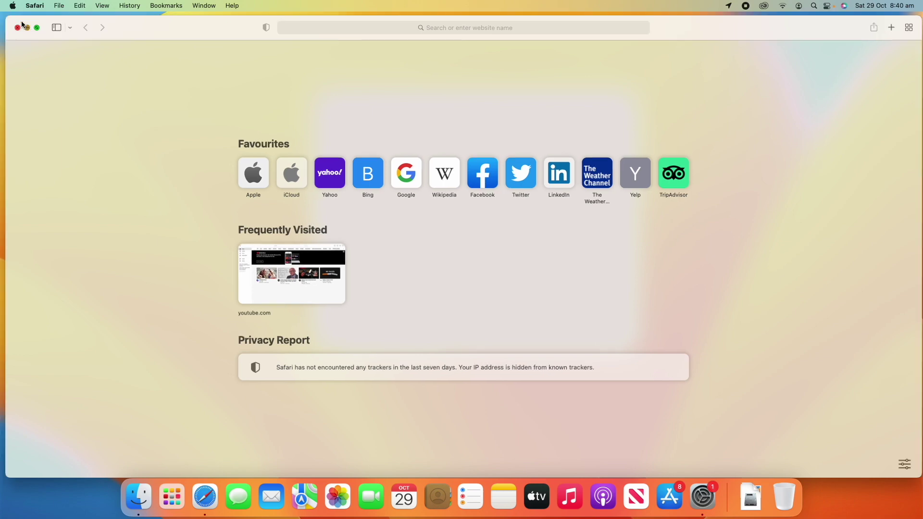
{"action": "left_click", "coordinate": [21, 23]}
{"action": "left_click", "coordinate": [764, 498]}
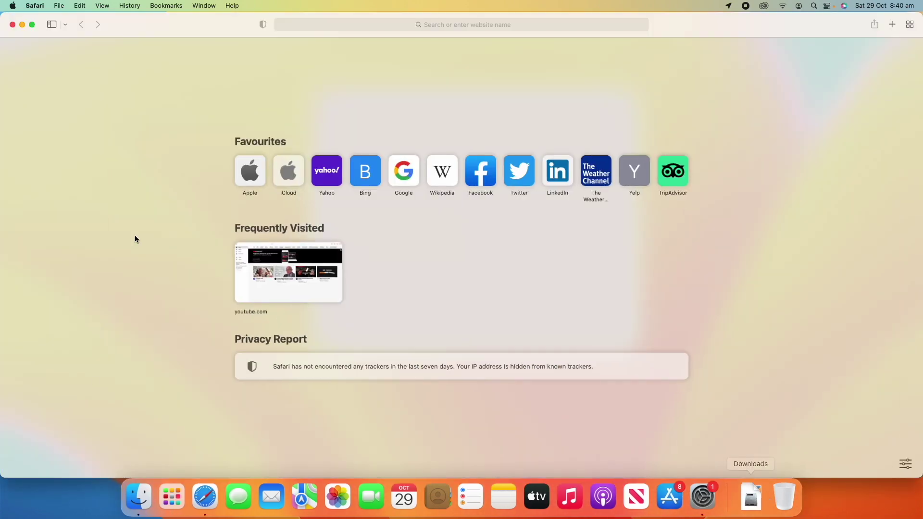
{"action": "left_click", "coordinate": [751, 496]}
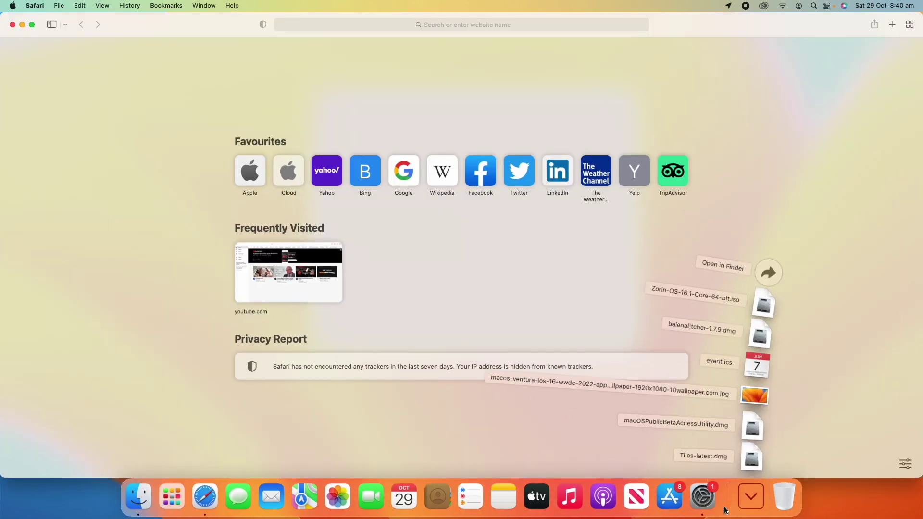
{"action": "left_click", "coordinate": [702, 498]}
- Switch the minimise effect back to Genie and quit Safari
{"action": "left_click", "coordinate": [509, 208]}
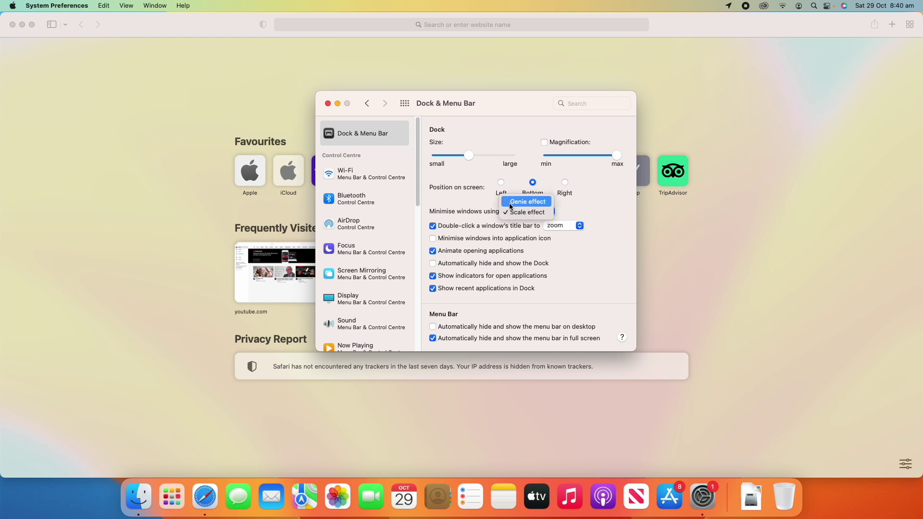
{"action": "left_click", "coordinate": [510, 206]}
{"action": "left_click", "coordinate": [27, 107]}
{"action": "left_click", "coordinate": [34, 5]}
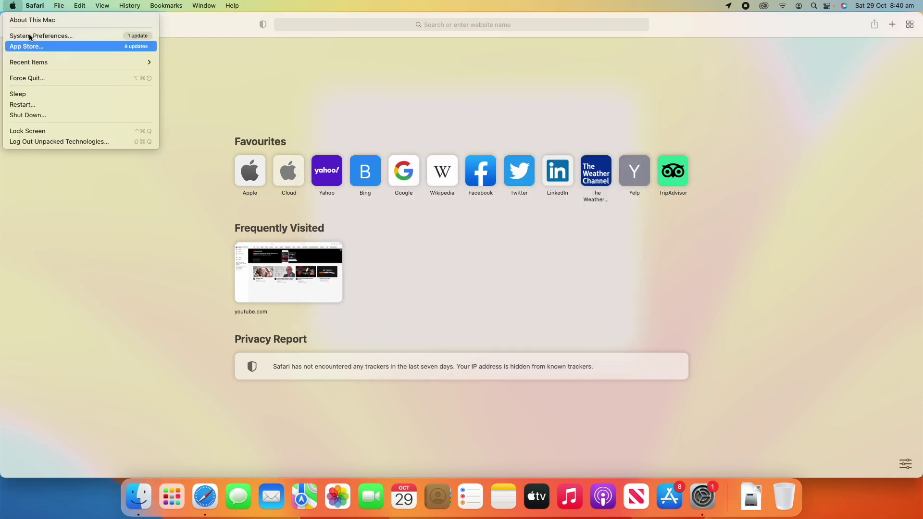
{"action": "left_click", "coordinate": [64, 157]}
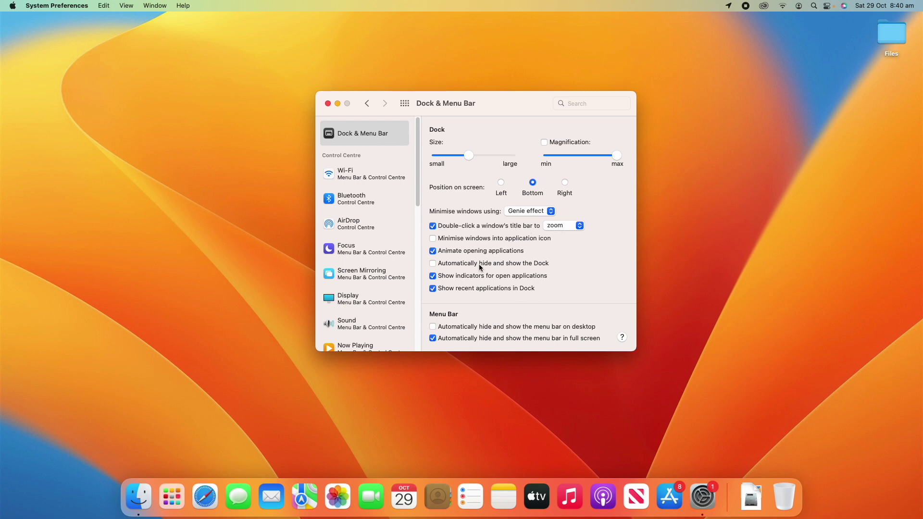
- Toggle automatic Dock hiding on and off, then launch and quit Safari from its Dock menu
{"action": "left_click", "coordinate": [442, 265]}
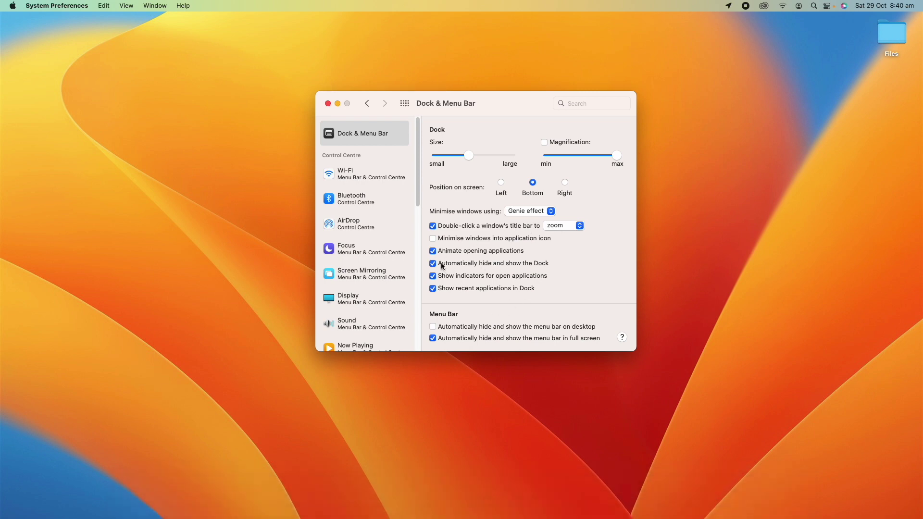
{"action": "left_click", "coordinate": [442, 264]}
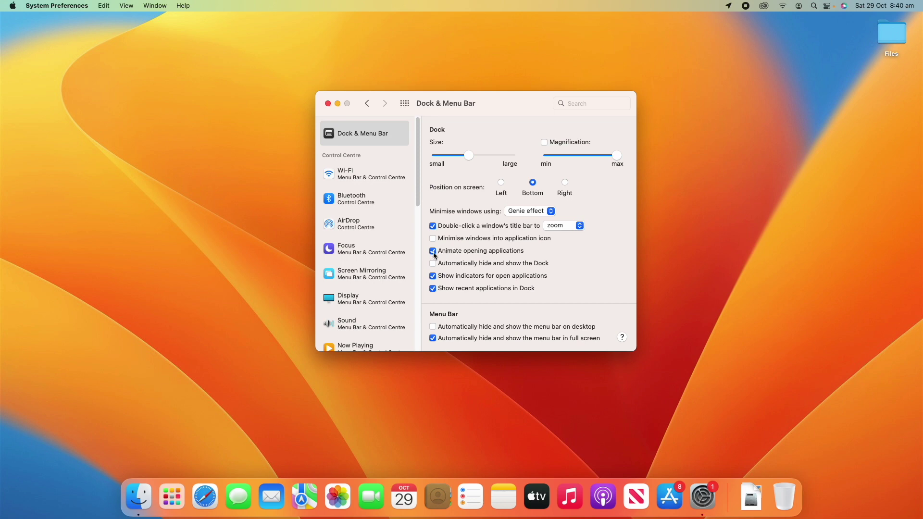
{"action": "left_click", "coordinate": [205, 496]}
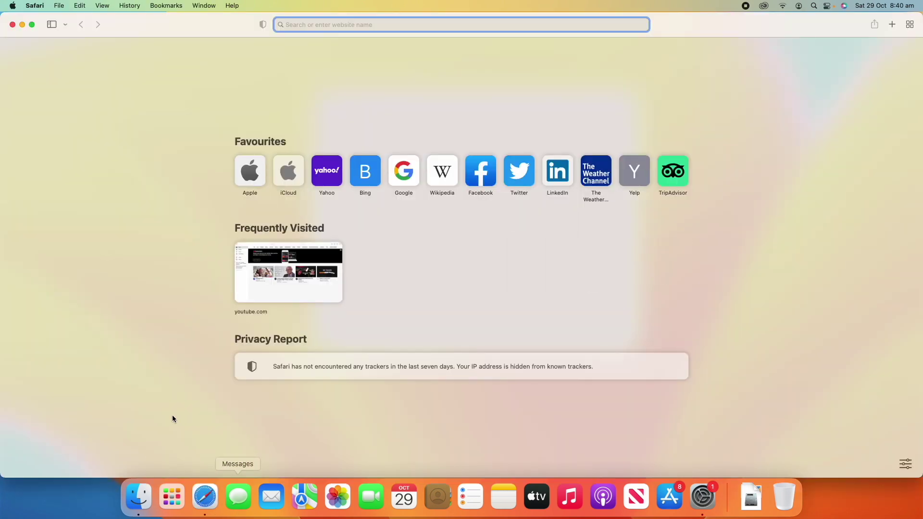
{"action": "right_click", "coordinate": [205, 496]}
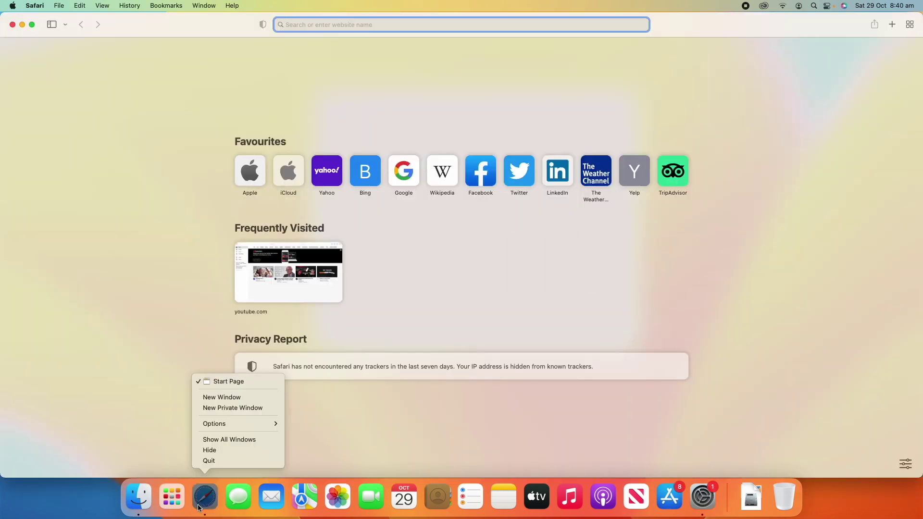
{"action": "left_click", "coordinate": [211, 461]}
- Enable minimising windows into the application icon, test it with Safari, then quit Safari
{"action": "left_click", "coordinate": [453, 255]}
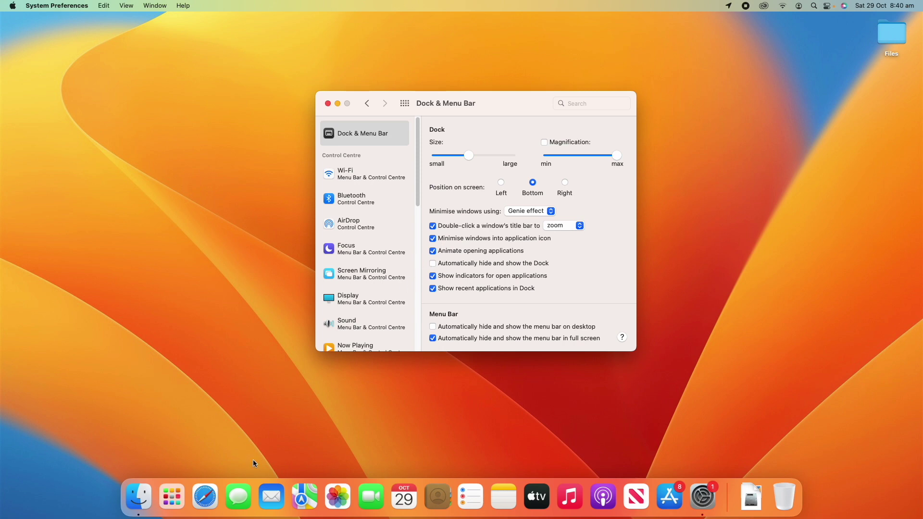
{"action": "left_click", "coordinate": [205, 496]}
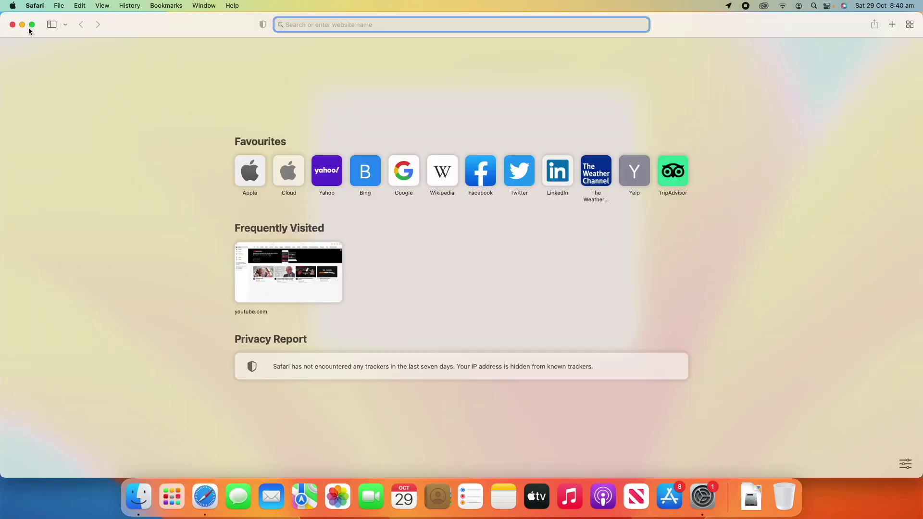
{"action": "left_click", "coordinate": [22, 24]}
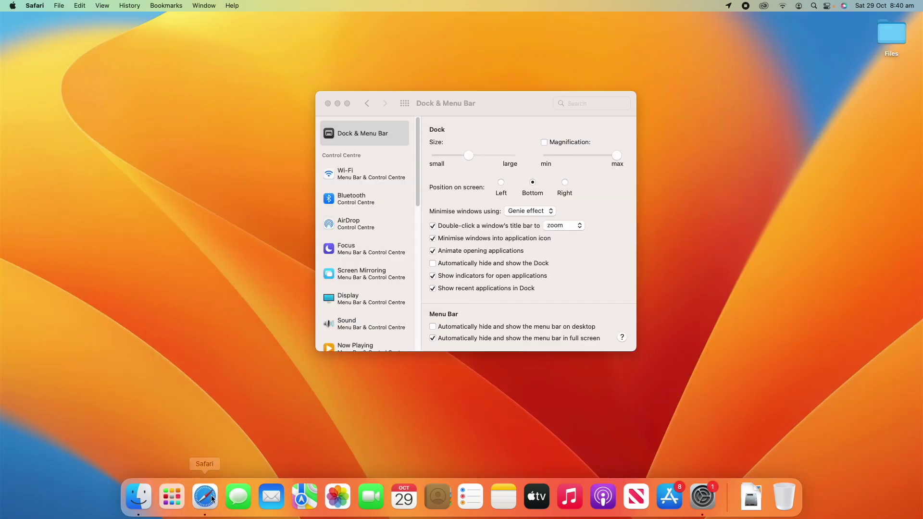
{"action": "left_click", "coordinate": [206, 496]}
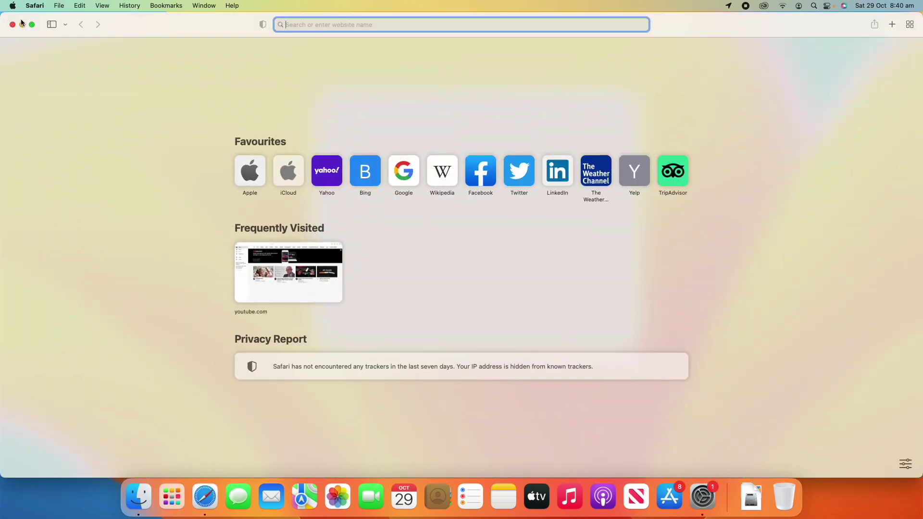
{"action": "left_click", "coordinate": [34, 5]}
{"action": "left_click", "coordinate": [105, 152]}
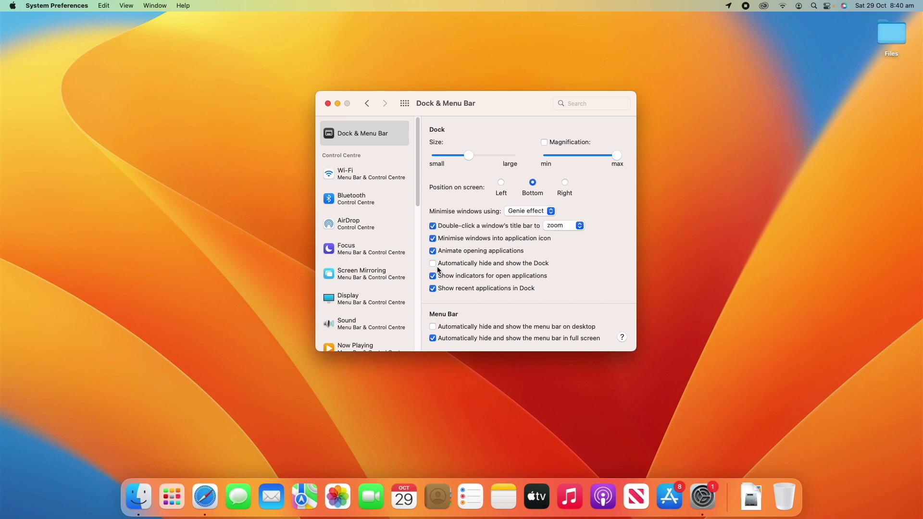
- Disable minimising into the application icon and leave menu bar auto-hide off after testing it
{"action": "left_click", "coordinate": [435, 239]}
{"action": "left_click", "coordinate": [433, 327]}
{"action": "left_click", "coordinate": [433, 327]}
- Launch Safari, enter and exit full screen, then quit Safari
{"action": "left_click", "coordinate": [205, 496]}
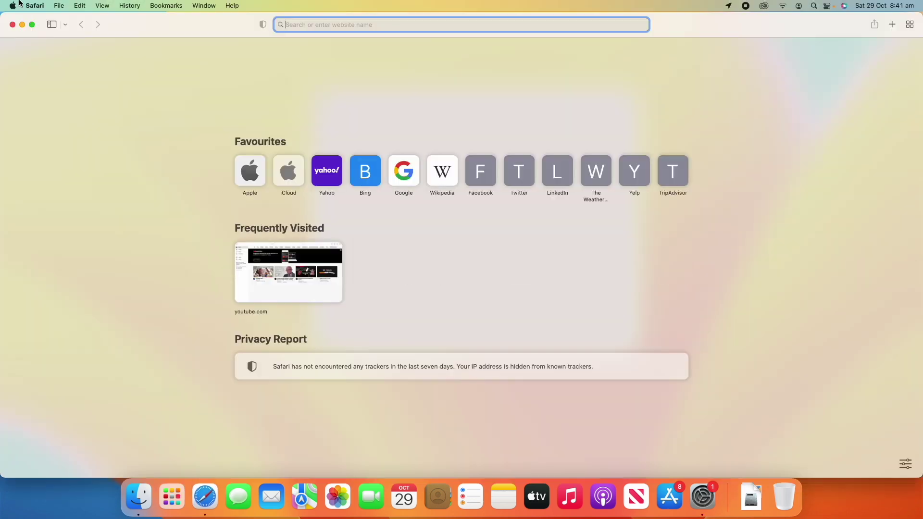
{"action": "left_click", "coordinate": [30, 25]}
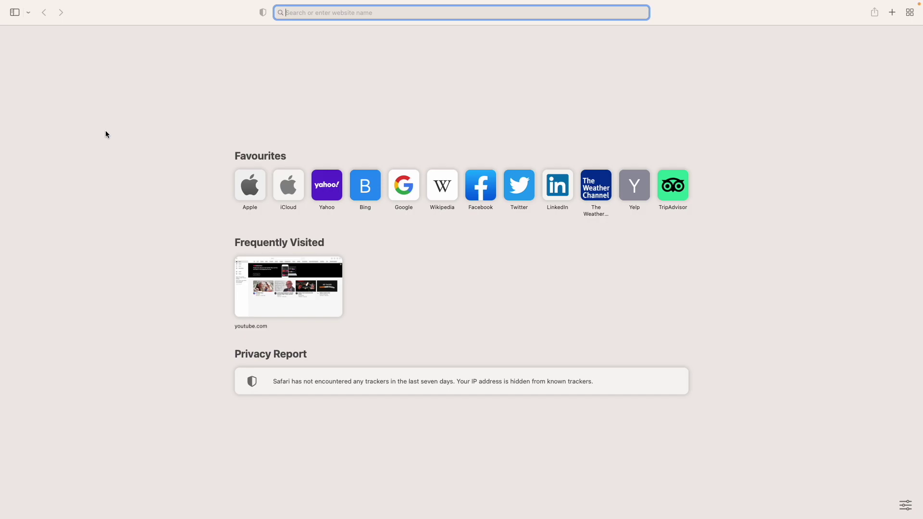
{"action": "left_click", "coordinate": [32, 24]}
{"action": "left_click", "coordinate": [35, 5]}
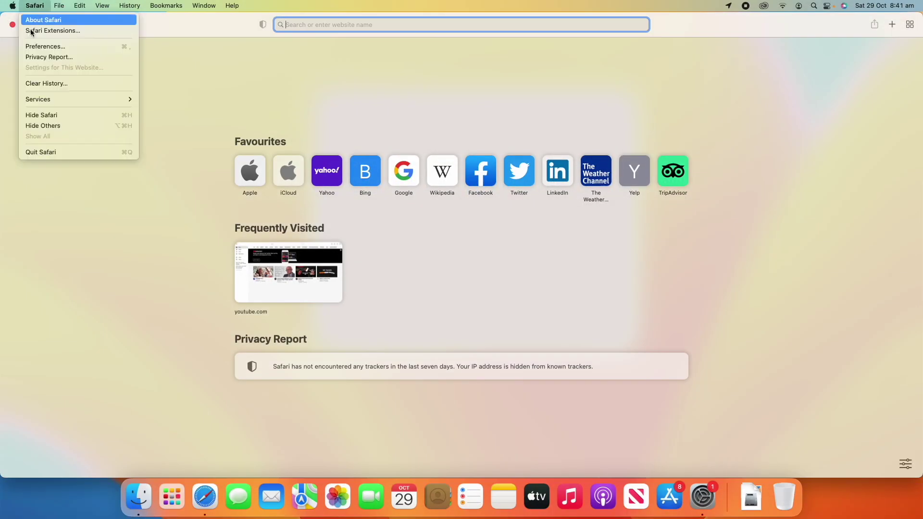
{"action": "left_click", "coordinate": [48, 152]}
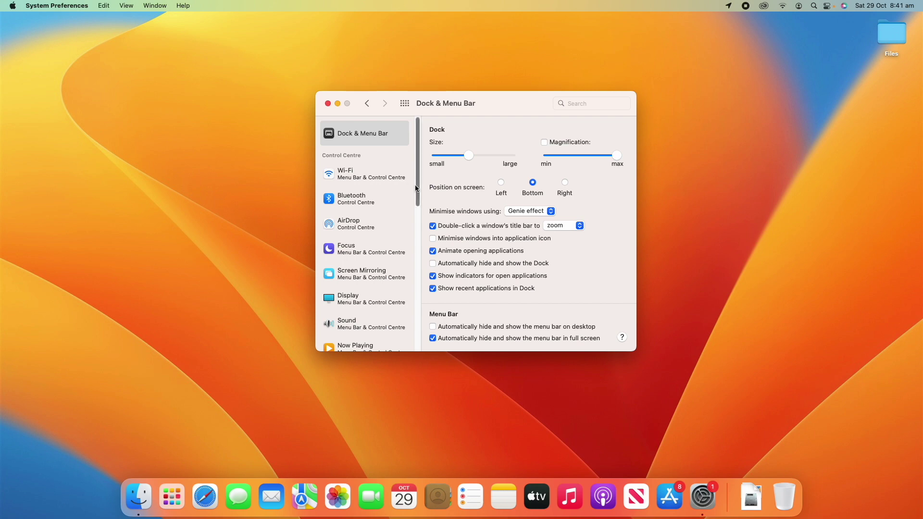
- Select the Wi-Fi module in the sidebar and check Control Centre's contents
{"action": "scroll", "coordinate": [352, 310], "scroll_direction": "down", "scroll_amount": 8}
{"action": "scroll", "coordinate": [367, 308], "scroll_direction": "up", "scroll_amount": 8}
{"action": "scroll", "coordinate": [361, 299], "scroll_direction": "down", "scroll_amount": 4}
{"action": "scroll", "coordinate": [357, 283], "scroll_direction": "down", "scroll_amount": 5}
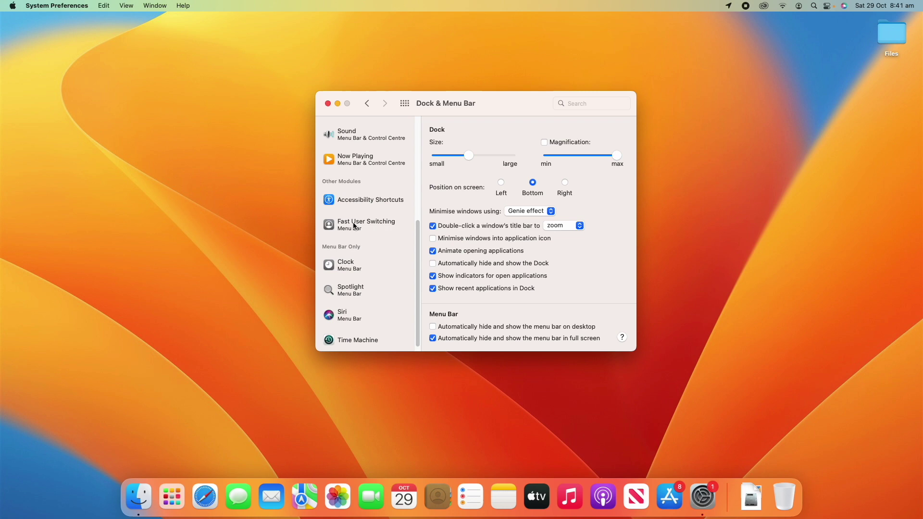
{"action": "scroll", "coordinate": [368, 268], "scroll_direction": "up", "scroll_amount": 8}
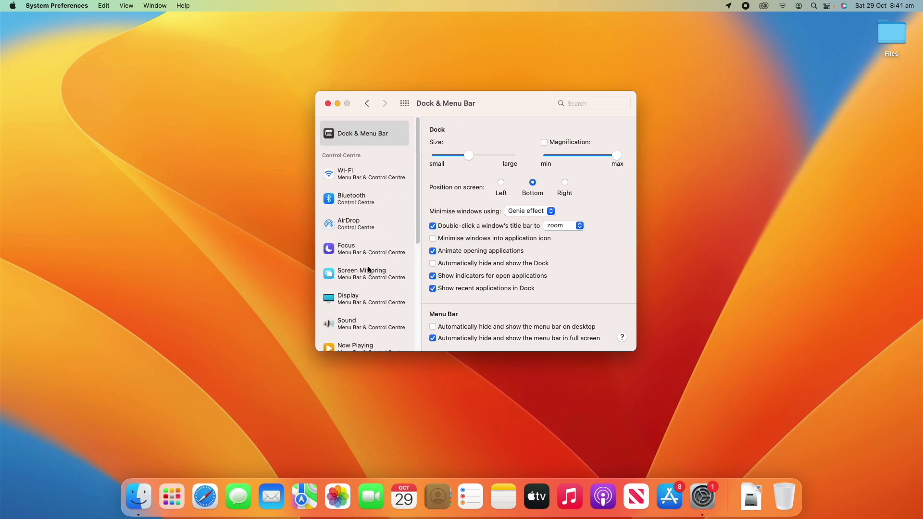
{"action": "left_click", "coordinate": [358, 169]}
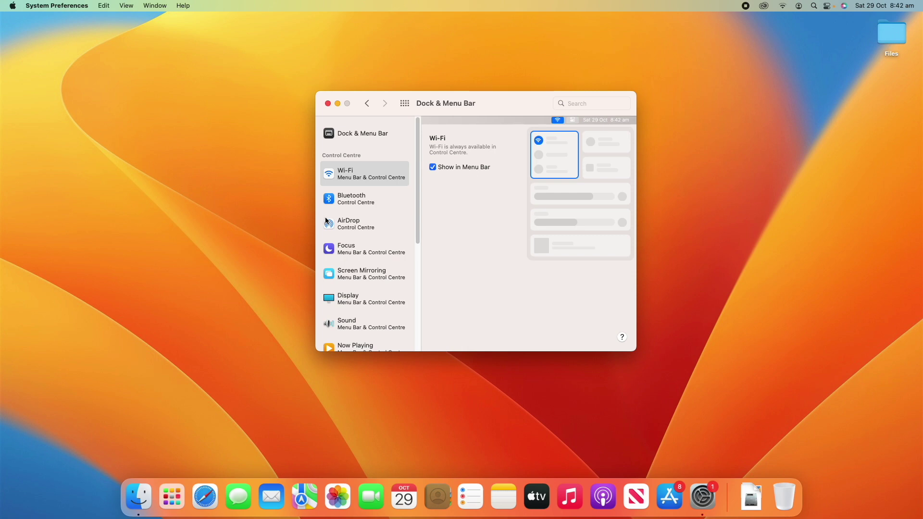
{"action": "left_click", "coordinate": [827, 6]}
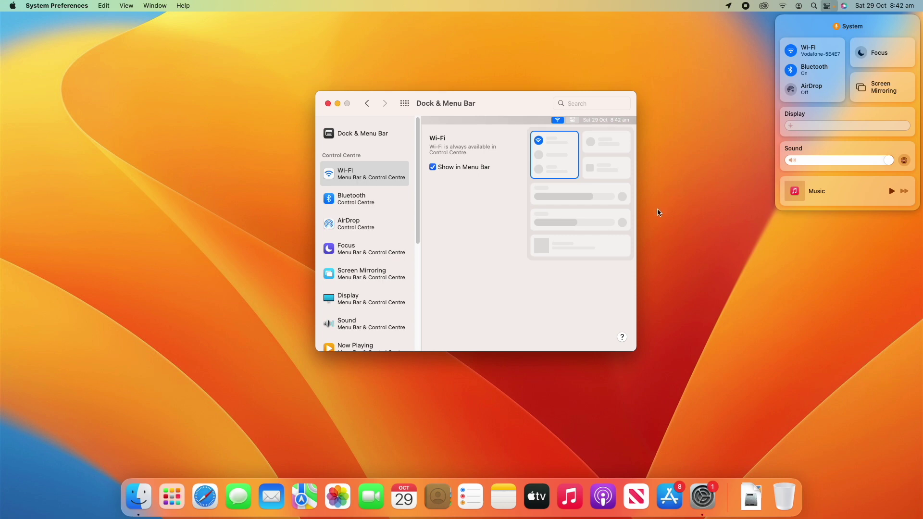
- Remove Wi-Fi from the menu bar, check Control Centre, then show Wi-Fi again
{"action": "left_click", "coordinate": [433, 167]}
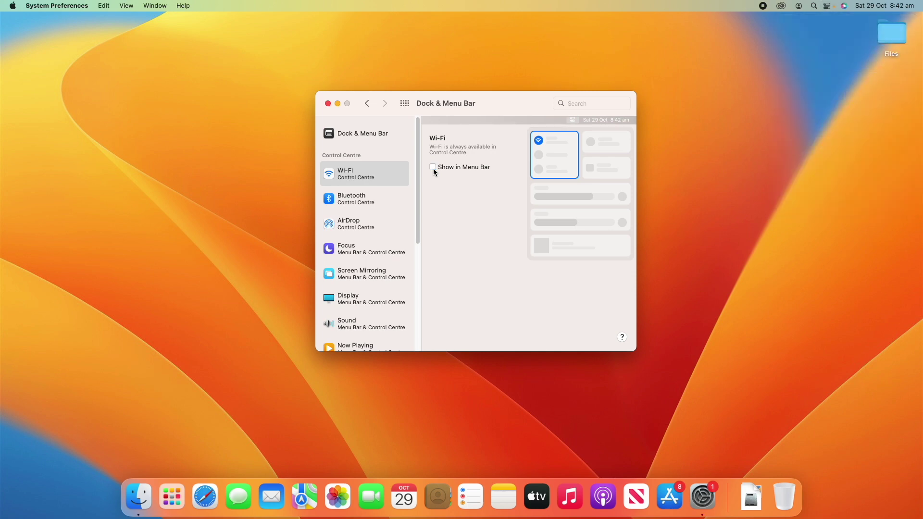
{"action": "left_click", "coordinate": [828, 5]}
{"action": "left_click", "coordinate": [815, 6]}
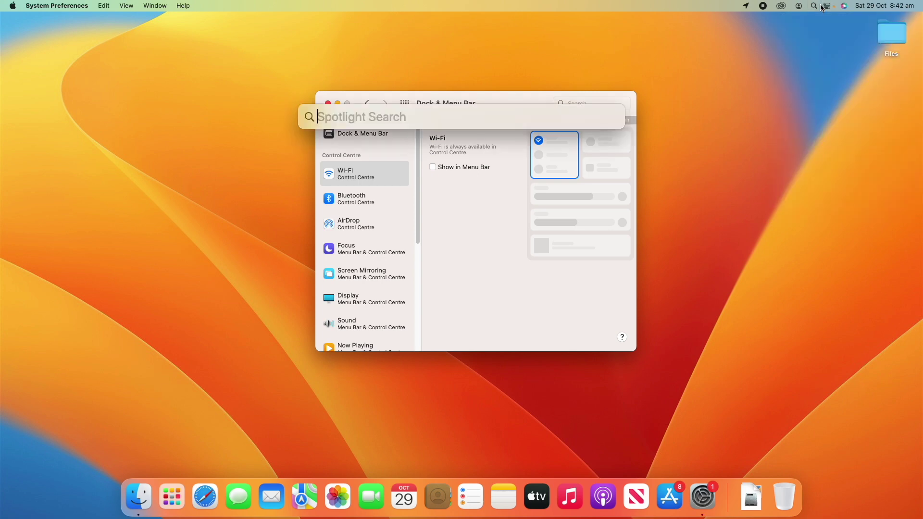
{"action": "left_click", "coordinate": [823, 6]}
{"action": "left_click", "coordinate": [825, 6]}
{"action": "left_click", "coordinate": [825, 6]}
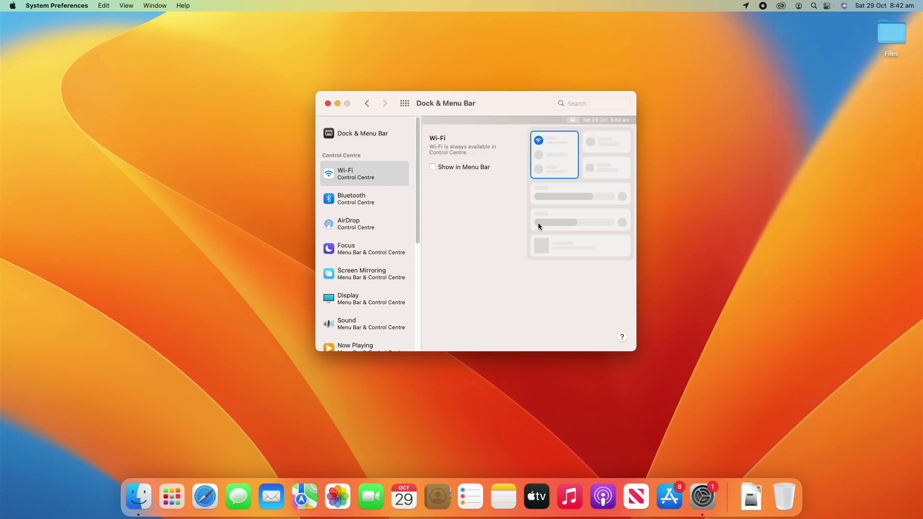
{"action": "left_click", "coordinate": [437, 167]}
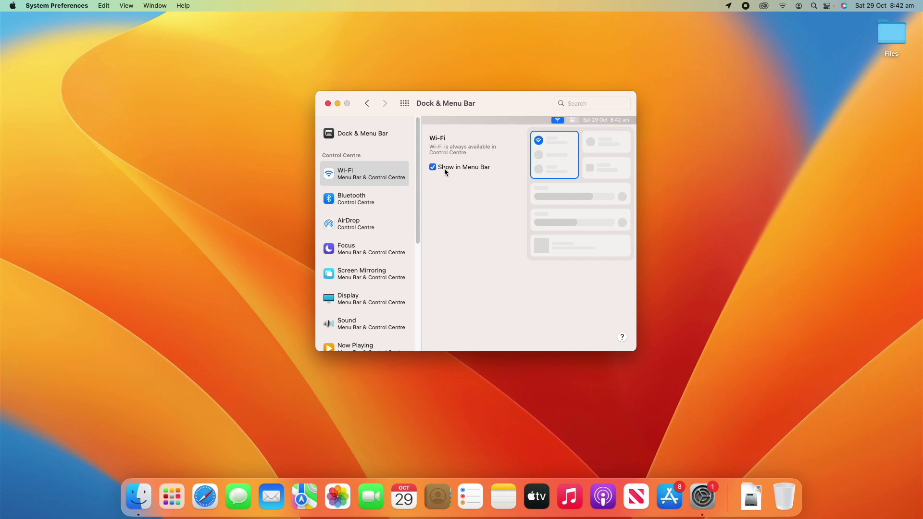
- Toggle Wi-Fi's menu bar icon several times, leave it shown, and select Bluetooth
{"action": "left_click", "coordinate": [444, 169]}
{"action": "left_click", "coordinate": [444, 168]}
{"action": "left_click", "coordinate": [444, 168]}
{"action": "left_click", "coordinate": [444, 169]}
{"action": "left_click", "coordinate": [444, 168]}
{"action": "left_click", "coordinate": [445, 167]}
{"action": "left_click", "coordinate": [456, 168]}
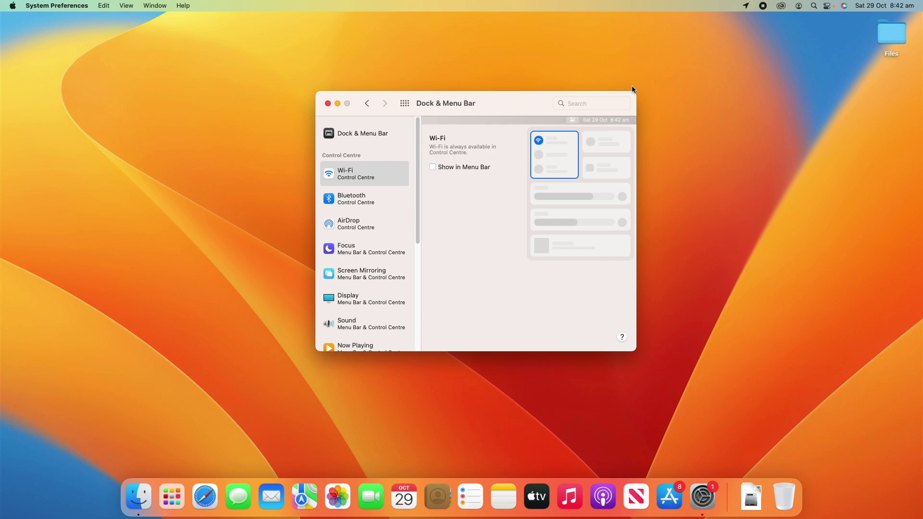
{"action": "left_click", "coordinate": [447, 168]}
{"action": "left_click", "coordinate": [371, 203]}
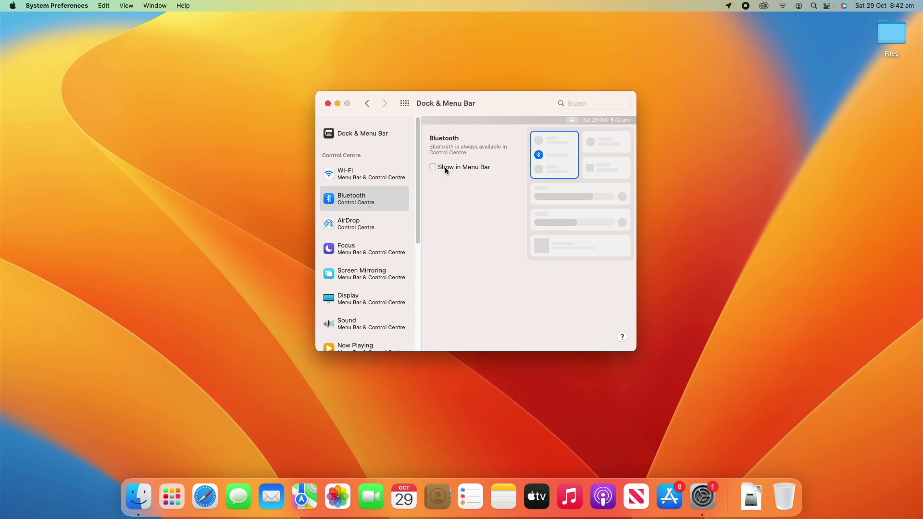
- Toggle Bluetooth in the menu bar on and off, then set Focus to show when active
{"action": "left_click", "coordinate": [445, 166]}
{"action": "left_click", "coordinate": [445, 167]}
{"action": "left_click", "coordinate": [372, 215]}
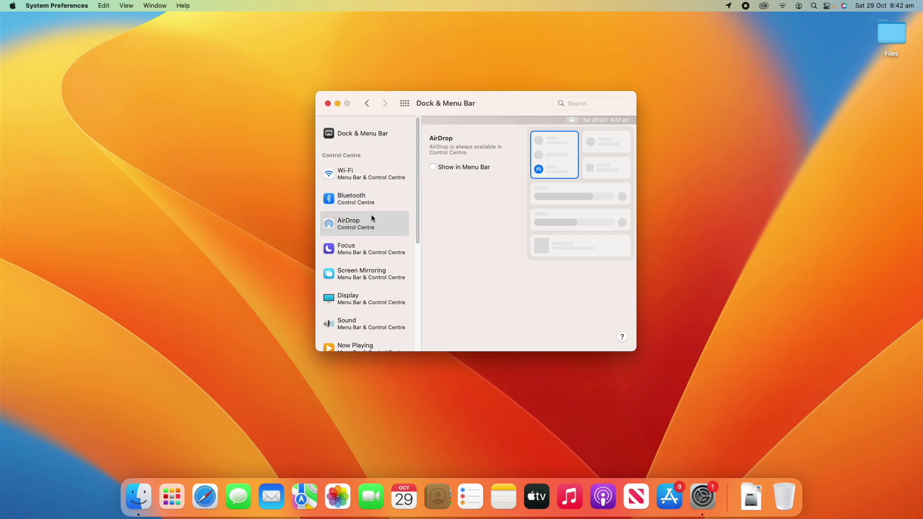
{"action": "left_click", "coordinate": [365, 250]}
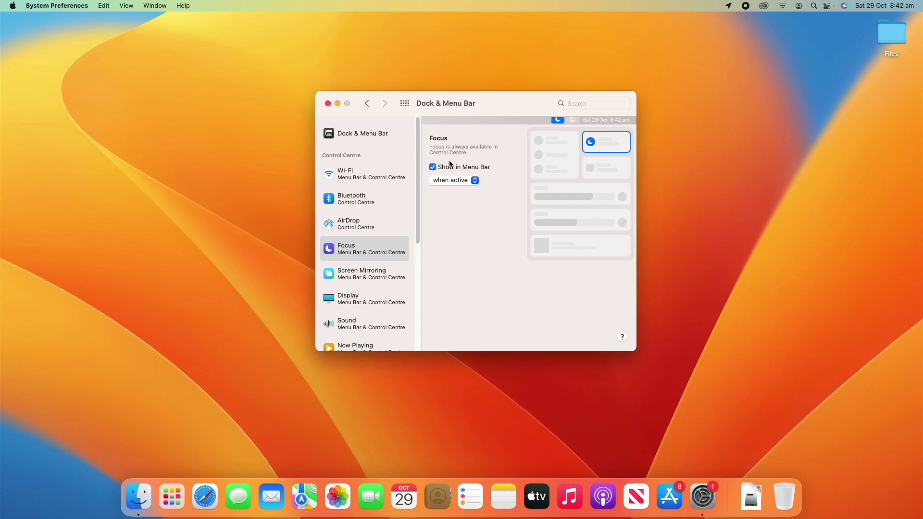
{"action": "left_click", "coordinate": [447, 181]}
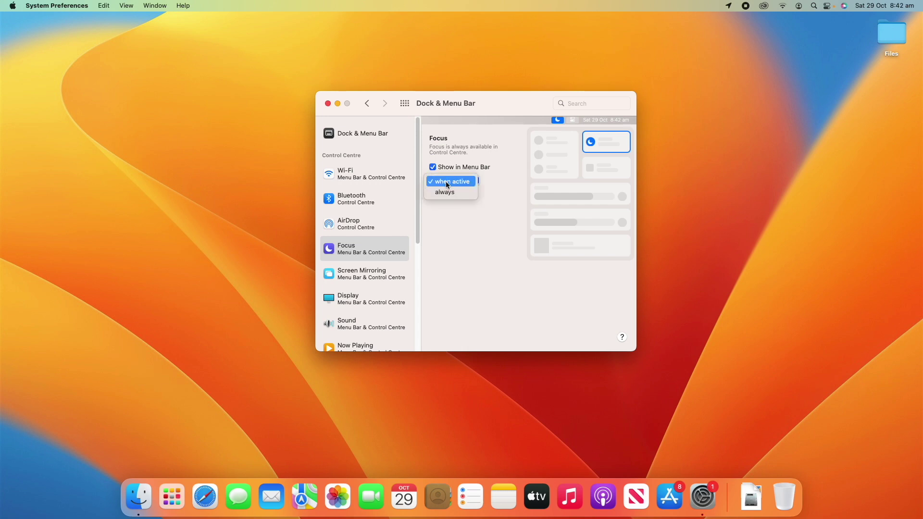
{"action": "left_click", "coordinate": [446, 181]}
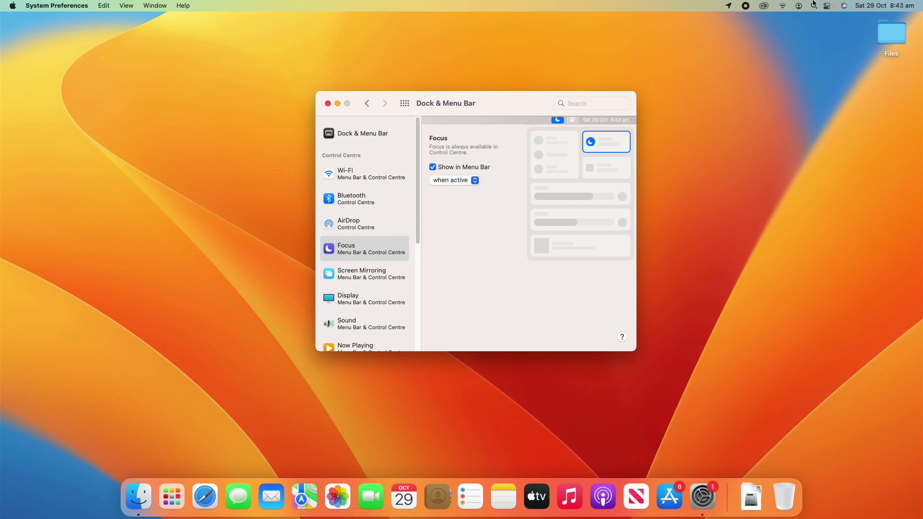
- Try showing Focus always in the menu bar, then revert it to when active
{"action": "left_click", "coordinate": [827, 6]}
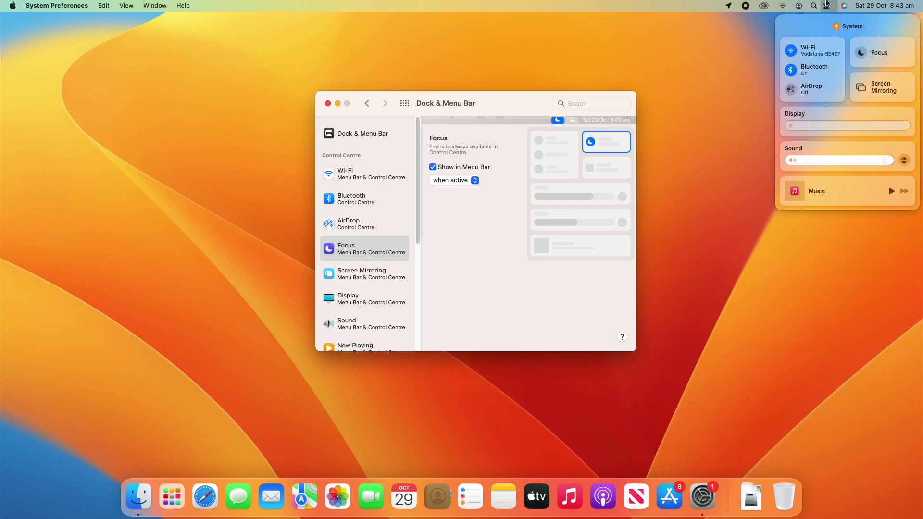
{"action": "left_click", "coordinate": [457, 218]}
{"action": "left_click", "coordinate": [454, 180]}
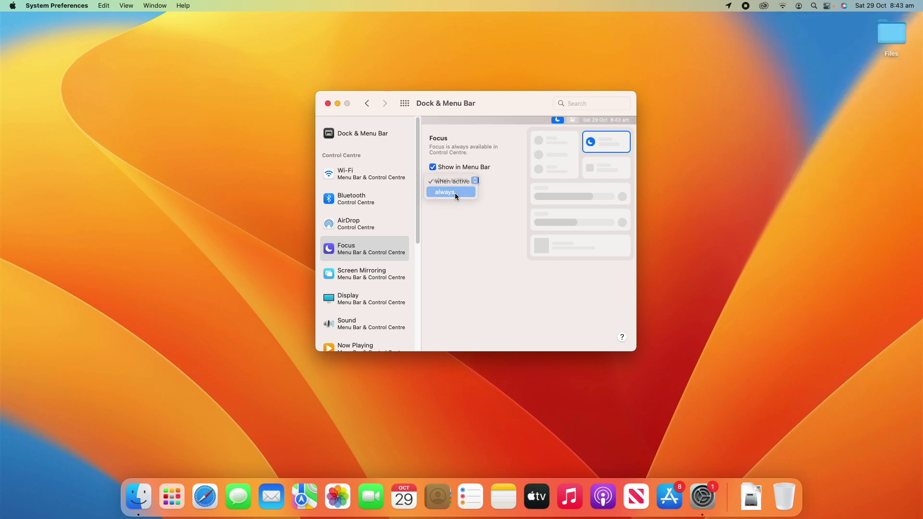
{"action": "left_click", "coordinate": [454, 192]}
{"action": "left_click", "coordinate": [765, 5]}
{"action": "left_click", "coordinate": [768, 5]}
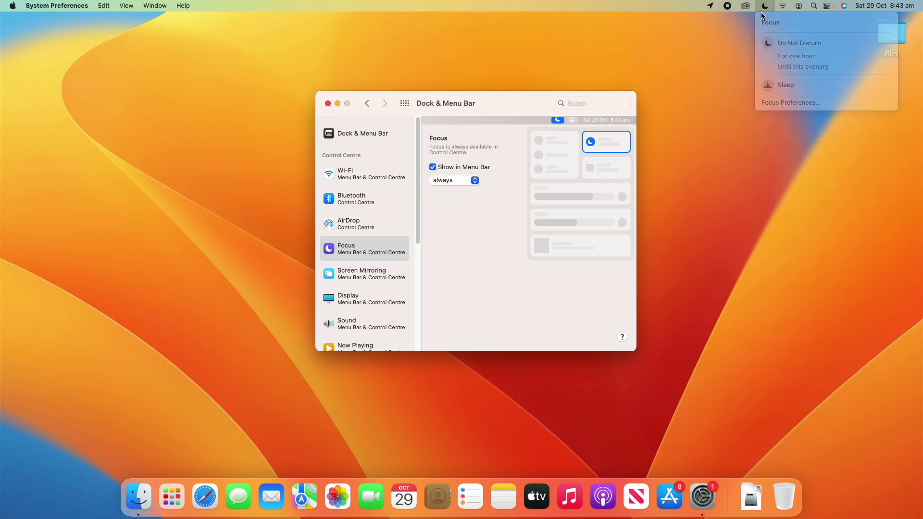
{"action": "left_click", "coordinate": [469, 180]}
{"action": "key", "text": "Return"}
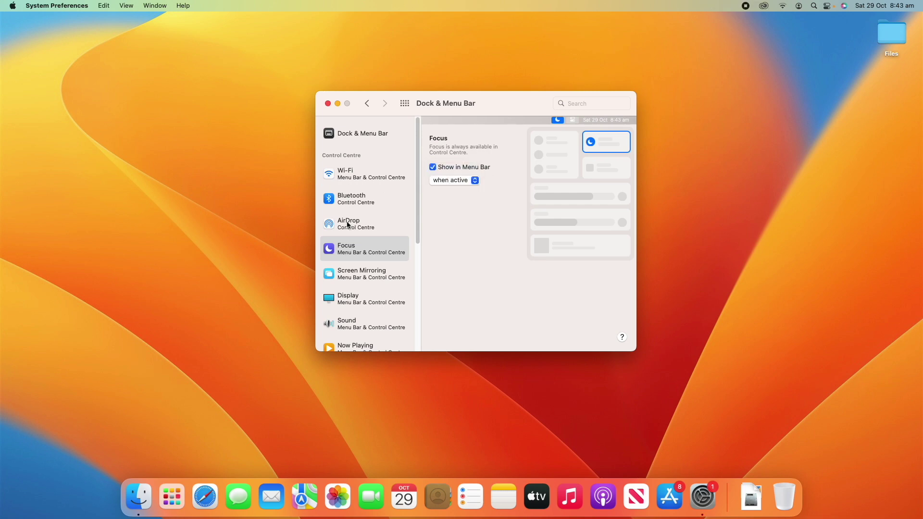
- Review the Screen Mirroring, Display, Sound and Now Playing modules' menu bar settings
{"action": "left_click", "coordinate": [336, 269]}
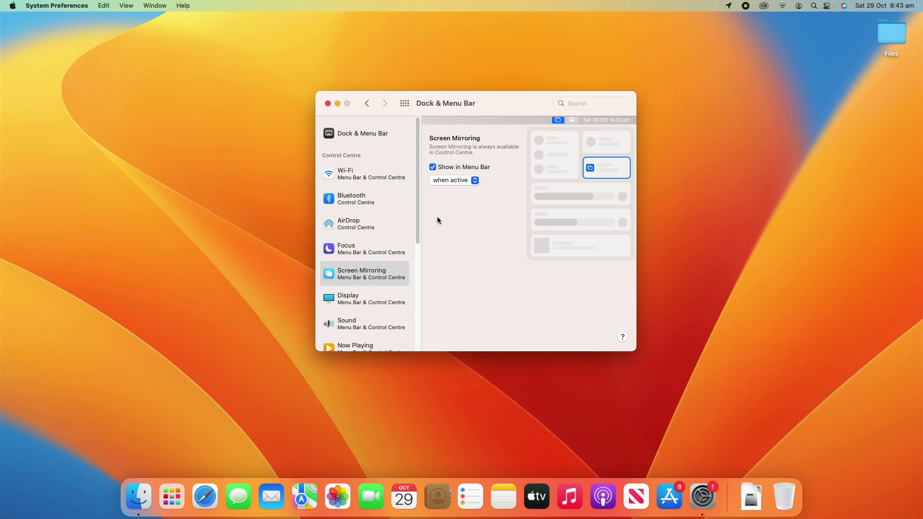
{"action": "scroll", "coordinate": [370, 297], "scroll_direction": "down", "scroll_amount": 5}
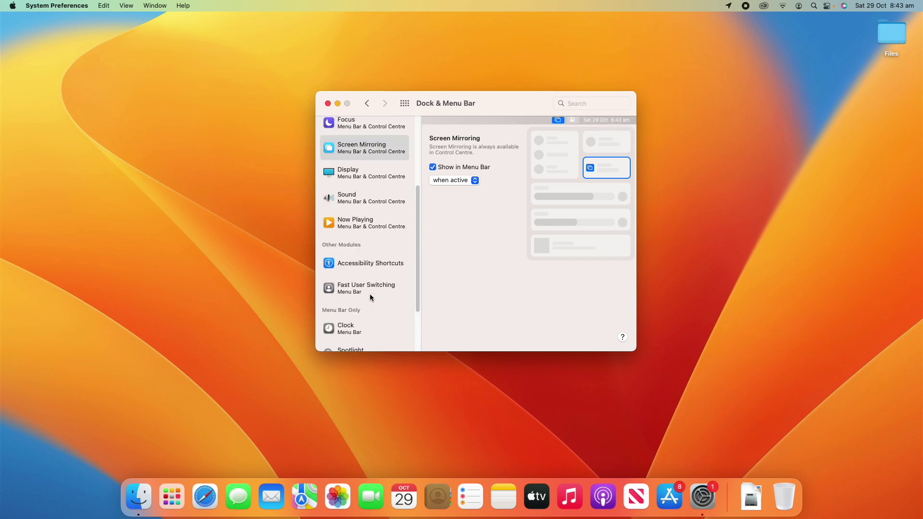
{"action": "left_click", "coordinate": [384, 167]}
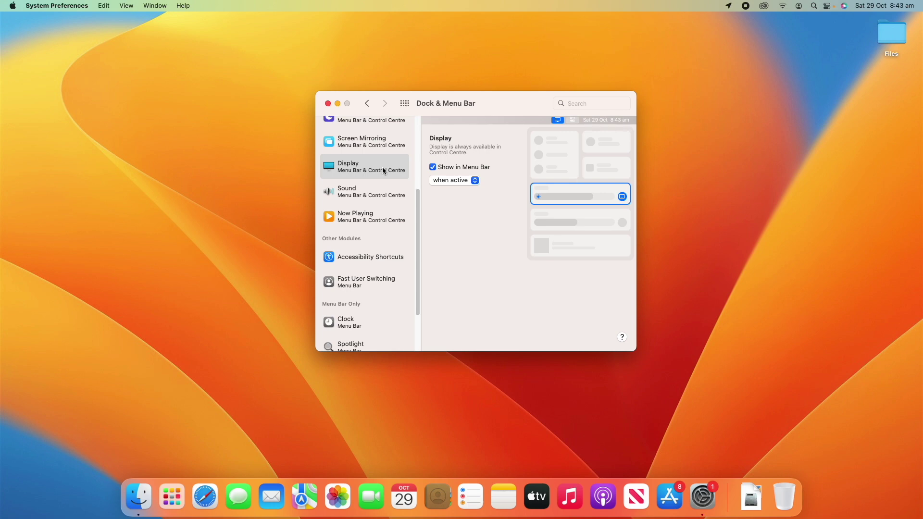
{"action": "left_click", "coordinate": [381, 191]}
{"action": "left_click", "coordinate": [383, 217]}
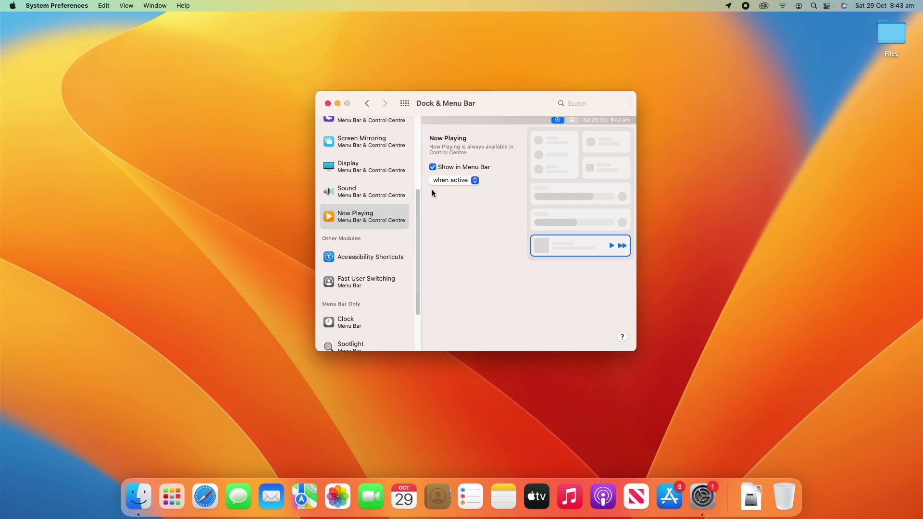
{"action": "scroll", "coordinate": [384, 245], "scroll_direction": "down", "scroll_amount": 3}
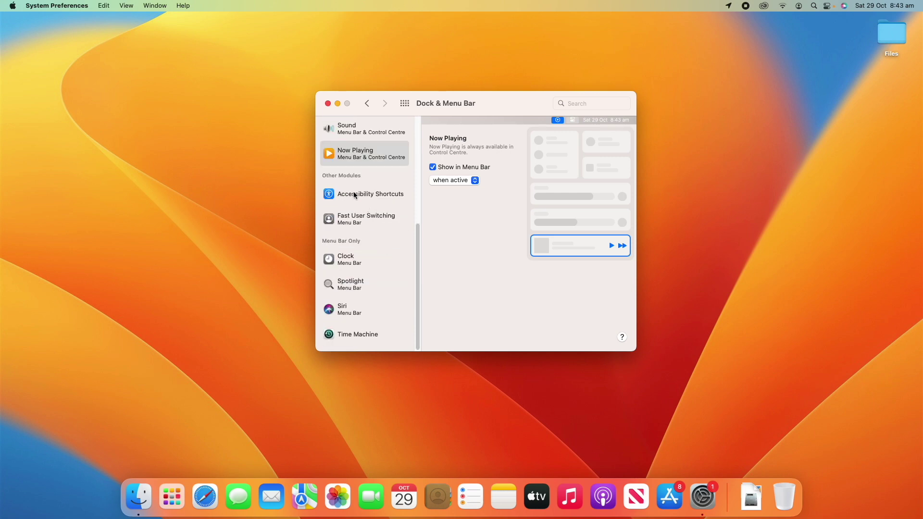
- Add Accessibility Shortcuts to Control Centre, inspect it there, then remove it again
{"action": "left_click", "coordinate": [340, 198]}
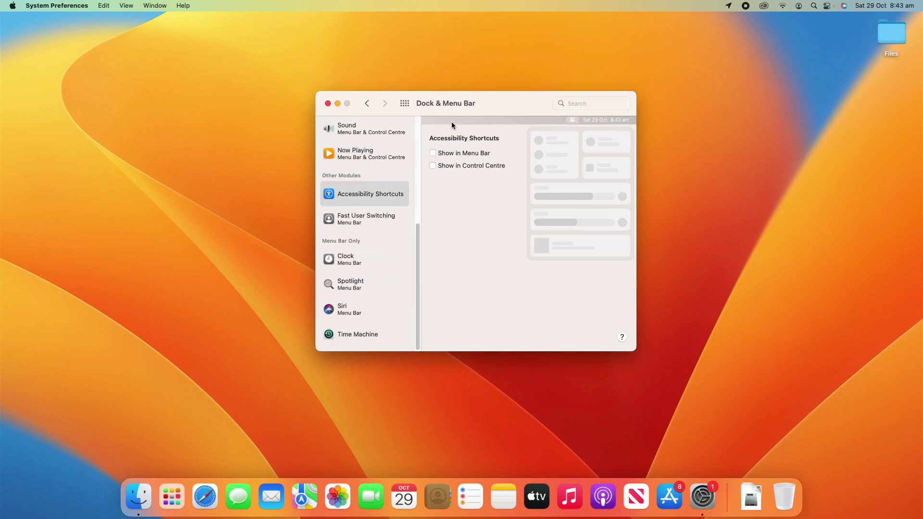
{"action": "left_click", "coordinate": [433, 152]}
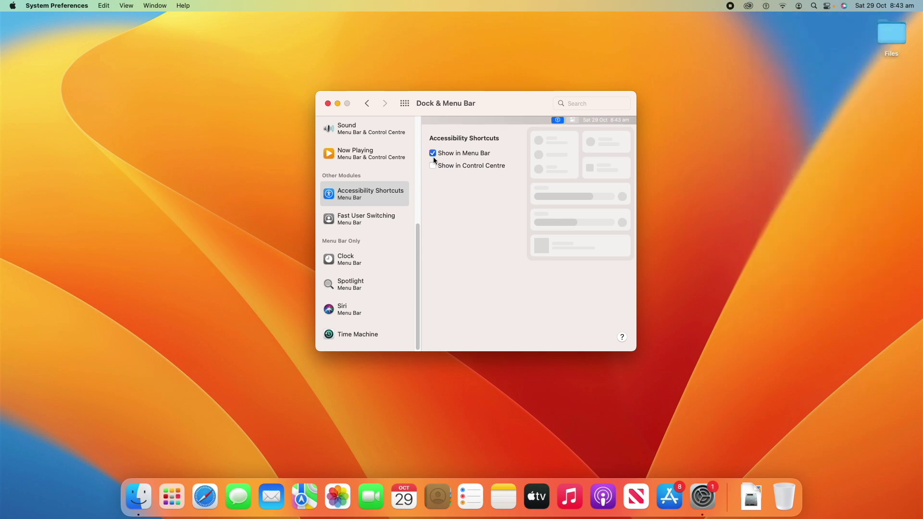
{"action": "left_click", "coordinate": [433, 154]}
{"action": "left_click", "coordinate": [433, 166]}
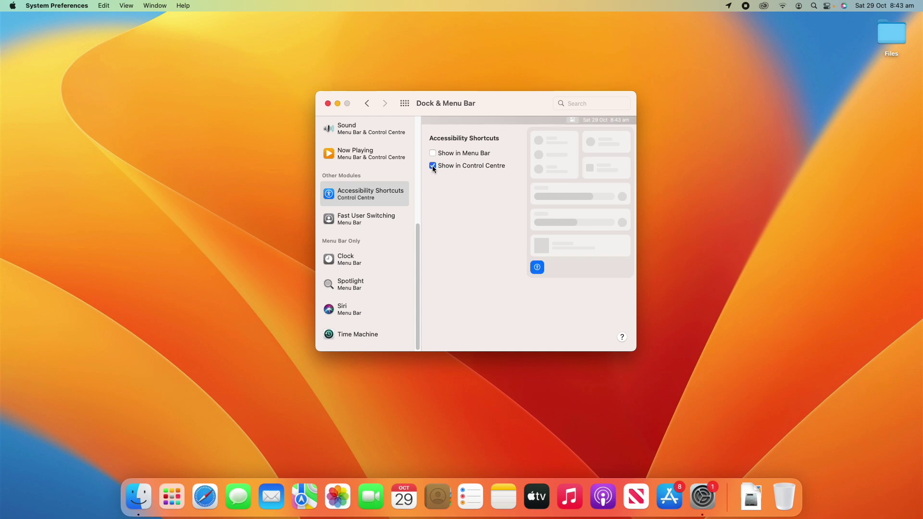
{"action": "left_click", "coordinate": [827, 5]}
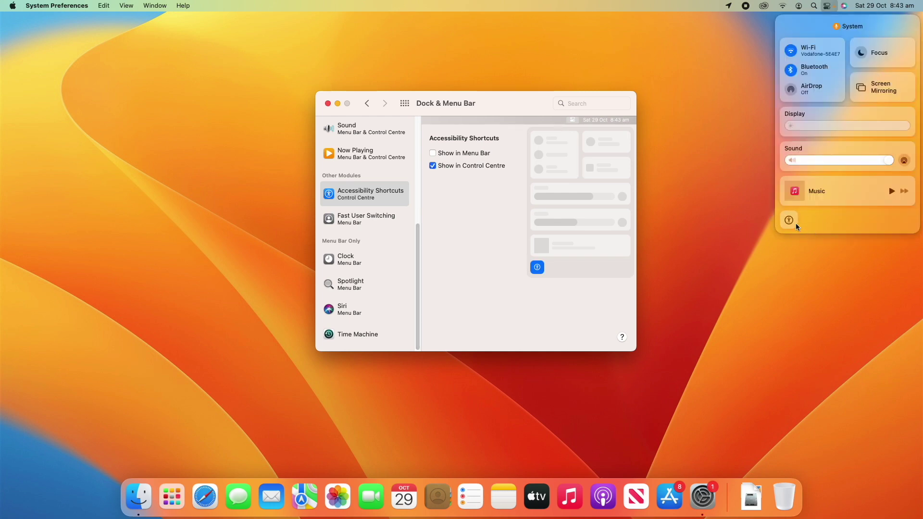
{"action": "left_click", "coordinate": [790, 220]}
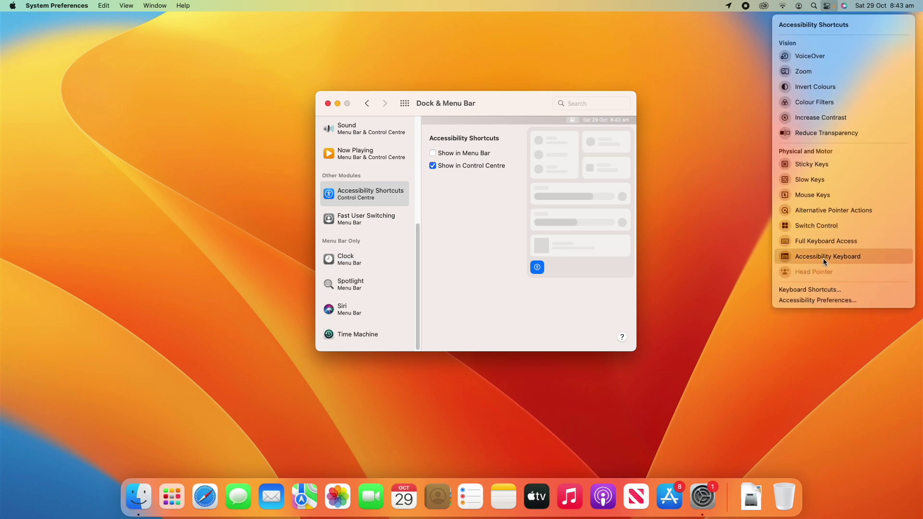
{"action": "left_click", "coordinate": [828, 4]}
{"action": "left_click", "coordinate": [433, 165]}
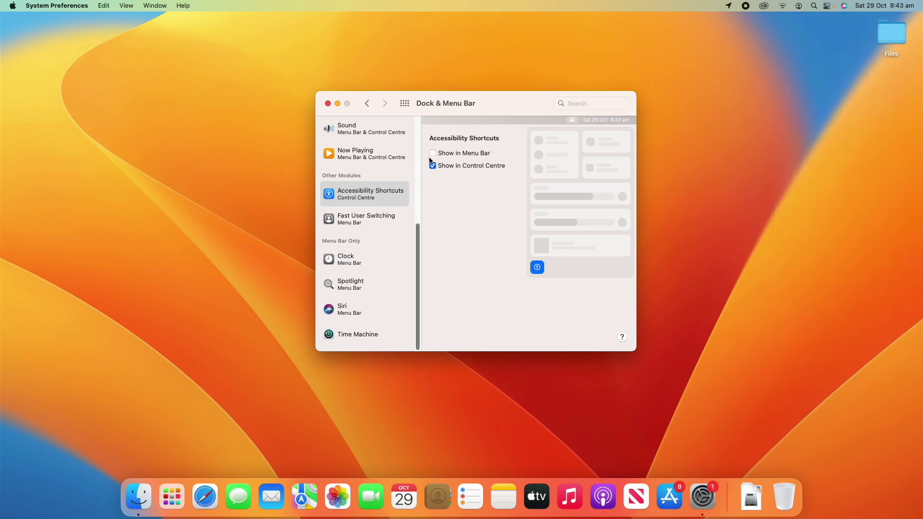
{"action": "left_click", "coordinate": [432, 166]}
- Add Fast User Switching to Control Centre, check it, remove it, and select Clock
{"action": "left_click", "coordinate": [377, 225]}
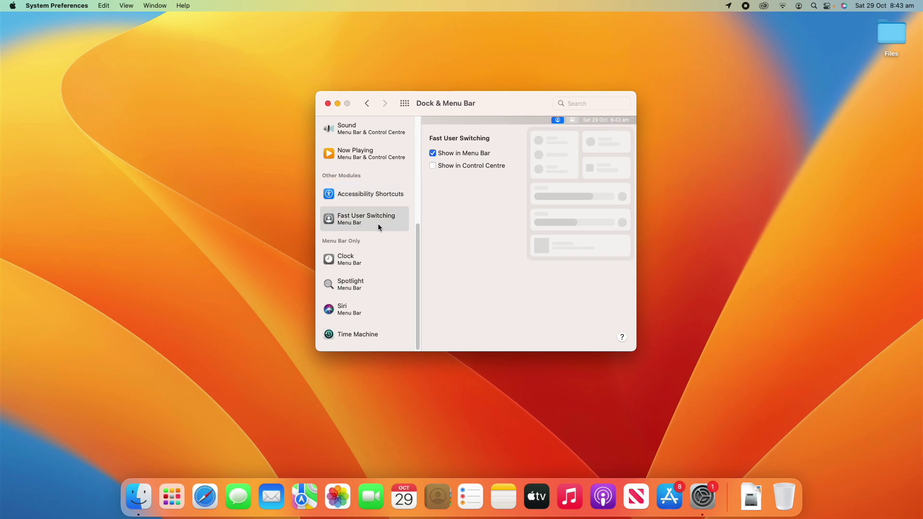
{"action": "left_click", "coordinate": [432, 165]}
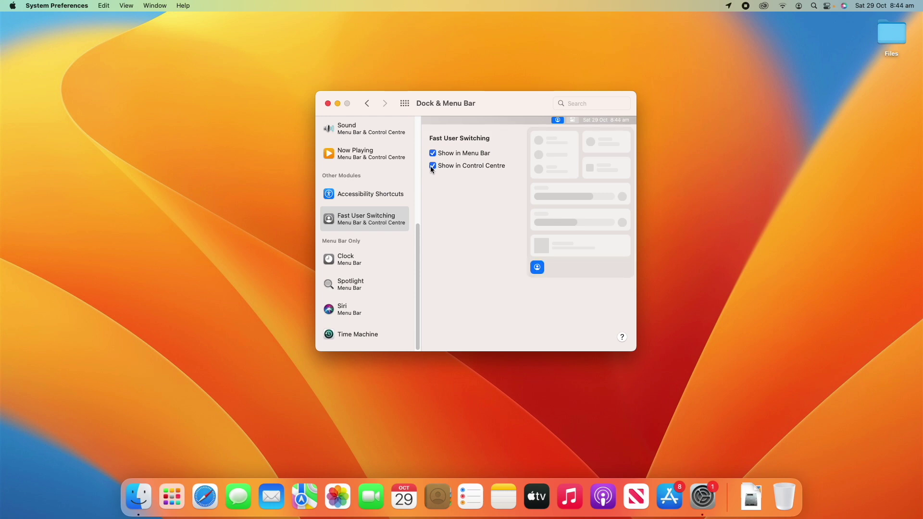
{"action": "left_click", "coordinate": [827, 5]}
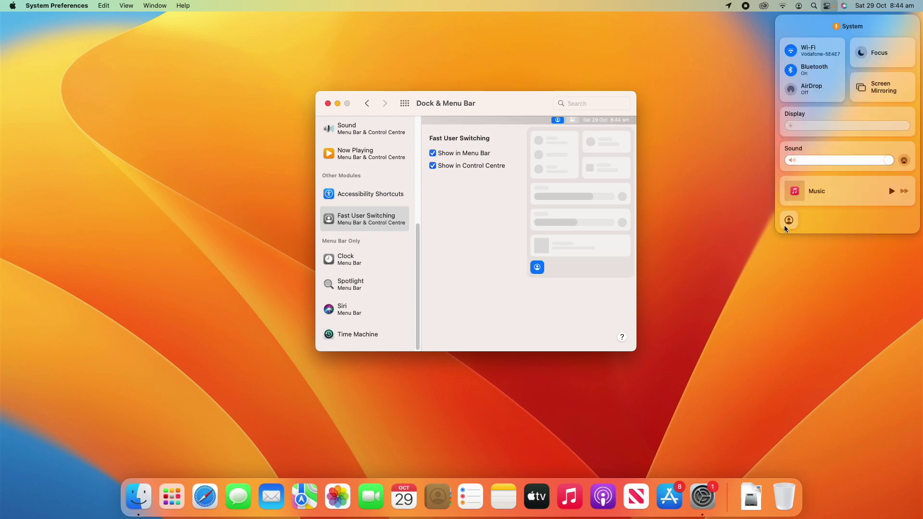
{"action": "left_click", "coordinate": [828, 5]}
{"action": "left_click", "coordinate": [441, 166]}
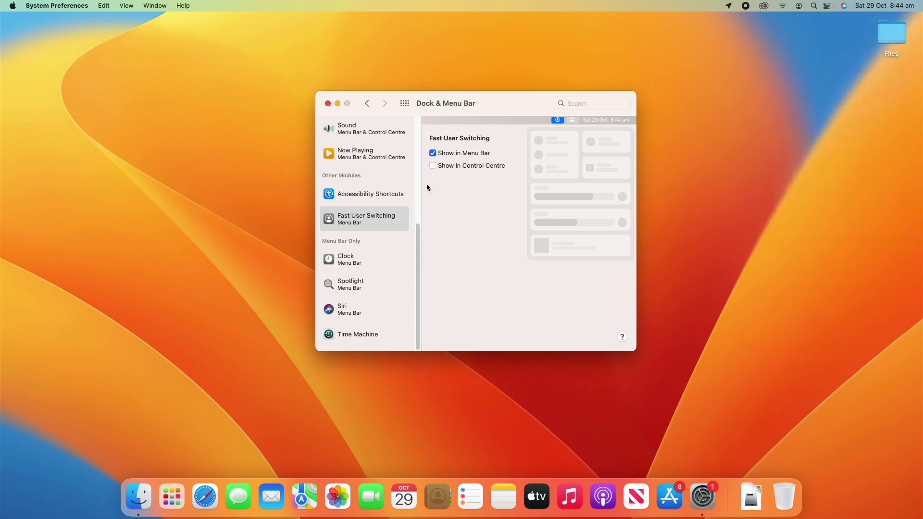
{"action": "left_click", "coordinate": [371, 269]}
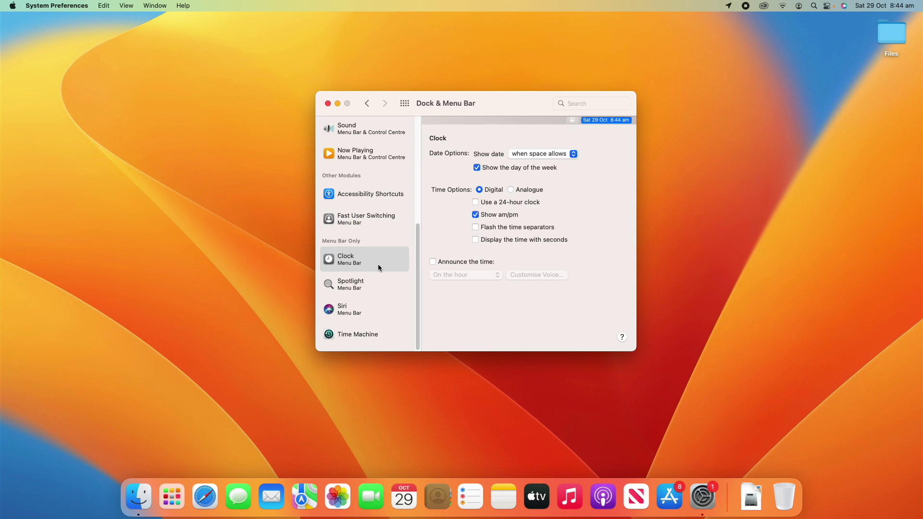
- Try hiding the date and weekday, then restore 'When Space Allows' and the weekday
{"action": "left_click", "coordinate": [535, 156]}
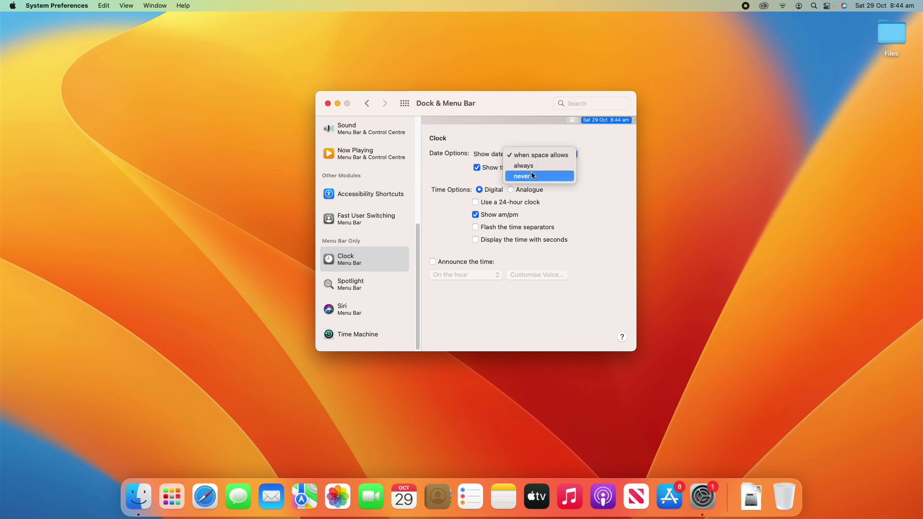
{"action": "left_click", "coordinate": [527, 177]}
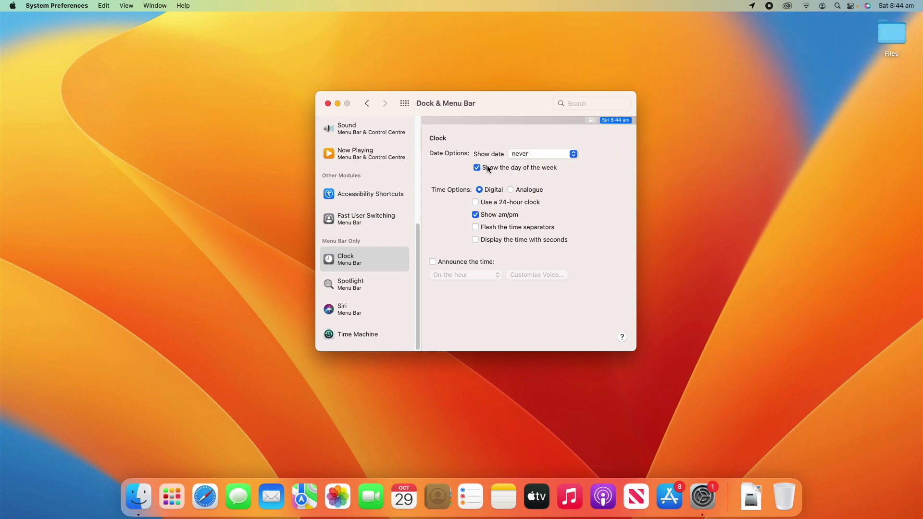
{"action": "left_click", "coordinate": [532, 155]}
{"action": "left_click", "coordinate": [533, 137]}
{"action": "left_click", "coordinate": [476, 168]}
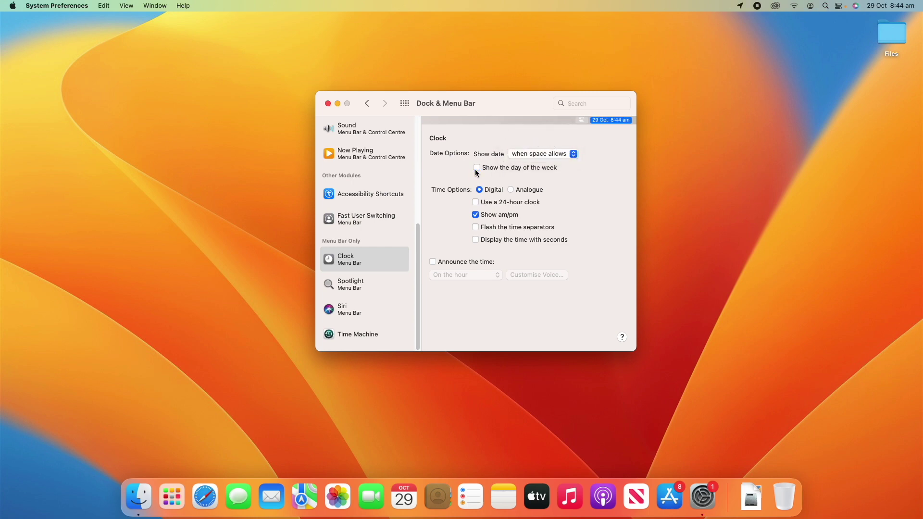
{"action": "left_click", "coordinate": [476, 168]}
- Try the analogue and 24-hour clock, then return to digital 12-hour time with am/pm
{"action": "left_click", "coordinate": [517, 189]}
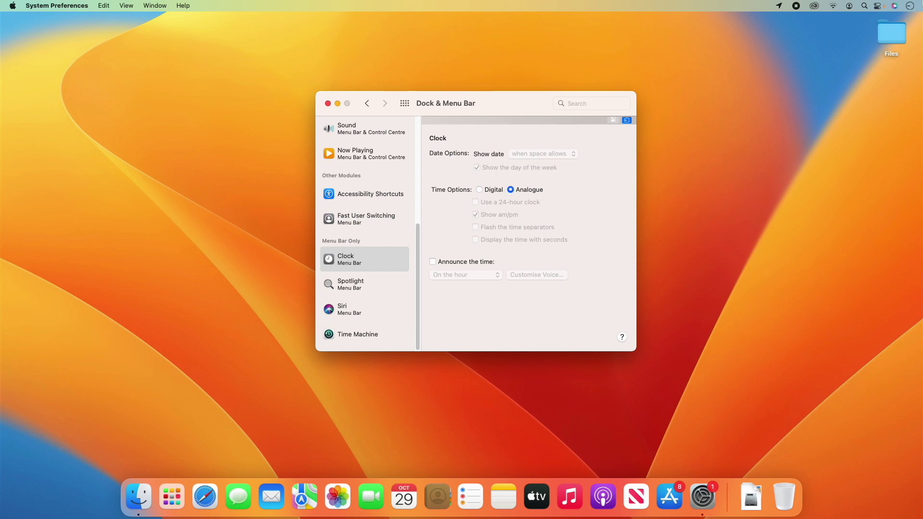
{"action": "left_click", "coordinate": [492, 189]}
{"action": "left_click", "coordinate": [475, 202]}
{"action": "left_click", "coordinate": [475, 204]}
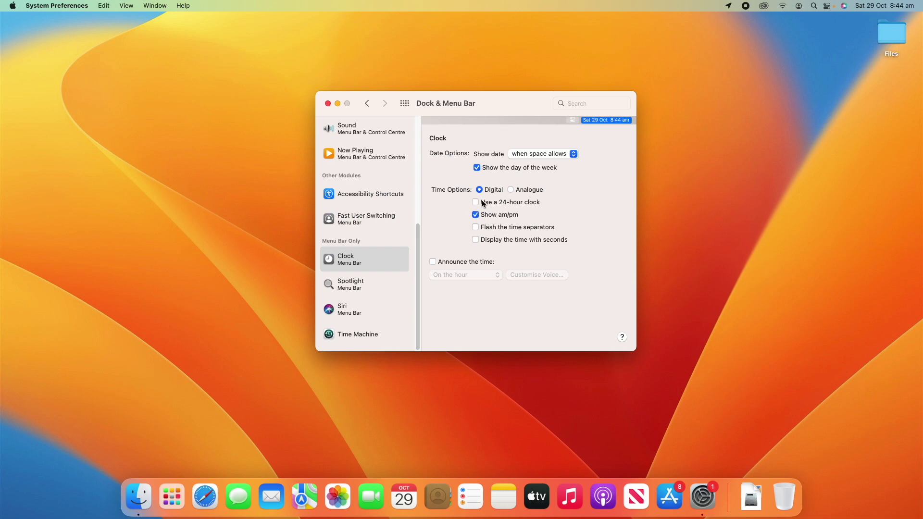
{"action": "left_click", "coordinate": [483, 205]}
{"action": "left_click", "coordinate": [484, 205]}
- Try flashing separators and seconds, leave both off, and turn on 'Announce the time' on the hour
{"action": "left_click", "coordinate": [476, 228]}
{"action": "left_click", "coordinate": [475, 229]}
{"action": "left_click", "coordinate": [475, 240]}
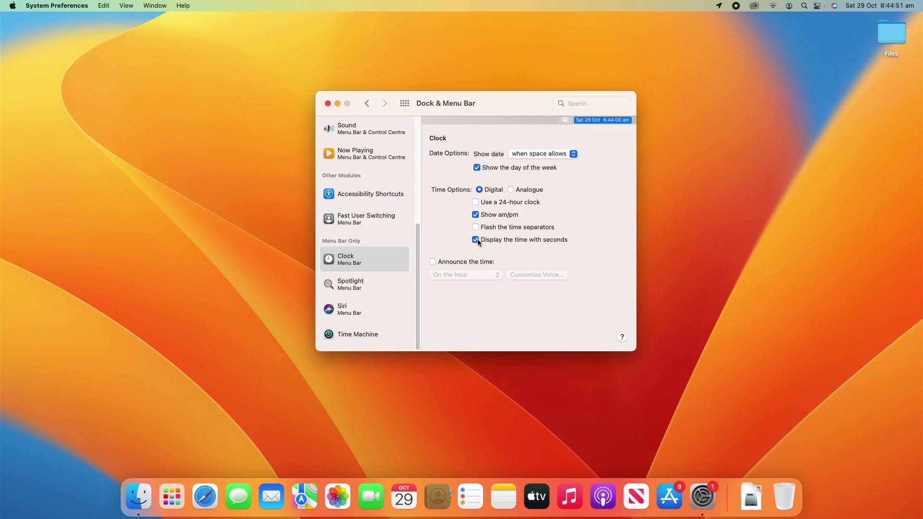
{"action": "left_click", "coordinate": [476, 239]}
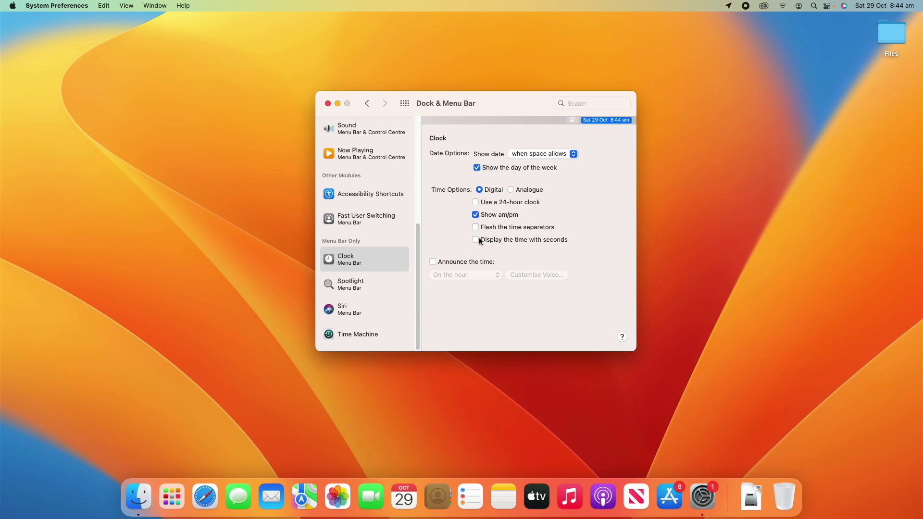
{"action": "left_click", "coordinate": [458, 263]}
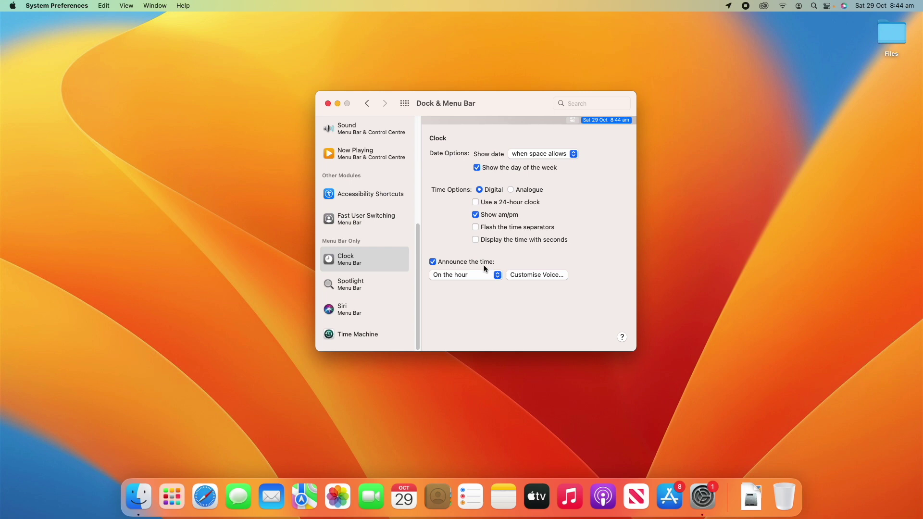
{"action": "left_click", "coordinate": [533, 275]}
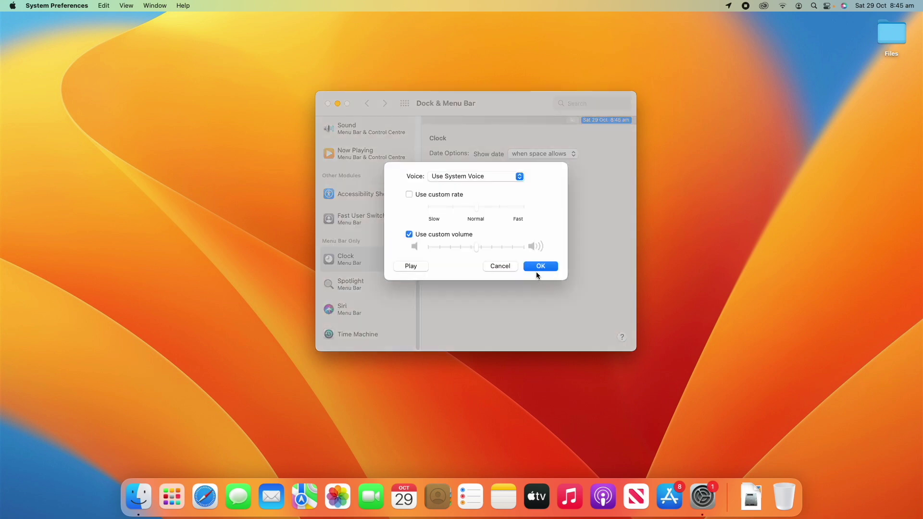
{"action": "left_click", "coordinate": [412, 267]}
{"action": "left_click", "coordinate": [488, 178]}
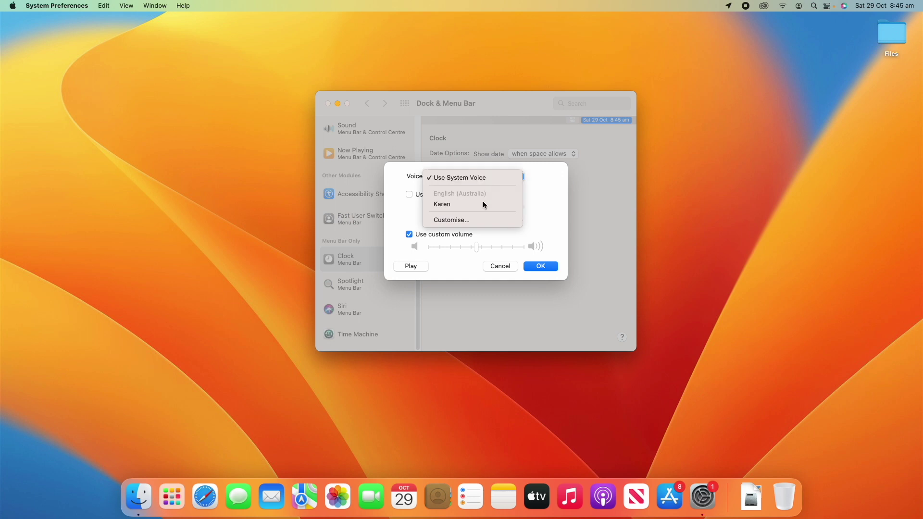
{"action": "left_click", "coordinate": [543, 221]}
{"action": "left_click", "coordinate": [548, 266]}
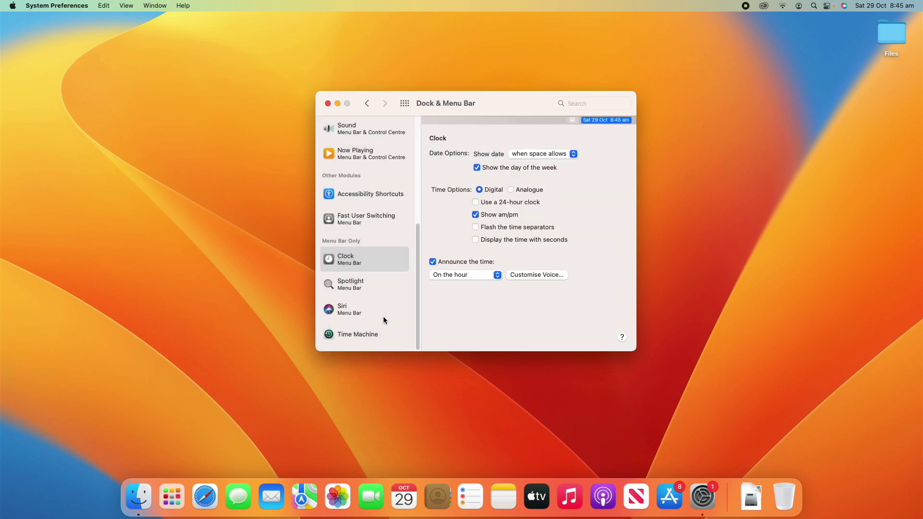
- Look over Spotlight, Siri and Time Machine, leaving Time Machine's 'Show in Menu Bar' unchecked
{"action": "left_click", "coordinate": [362, 286]}
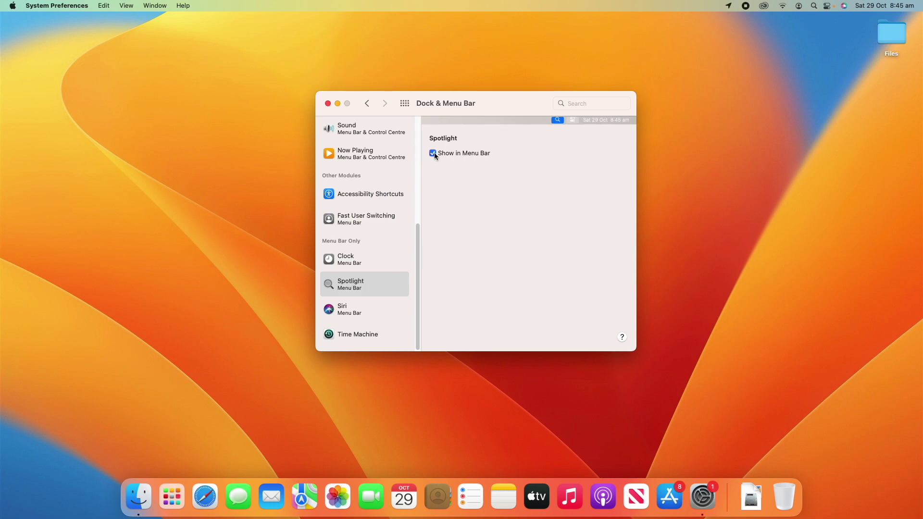
{"action": "left_click", "coordinate": [363, 306]}
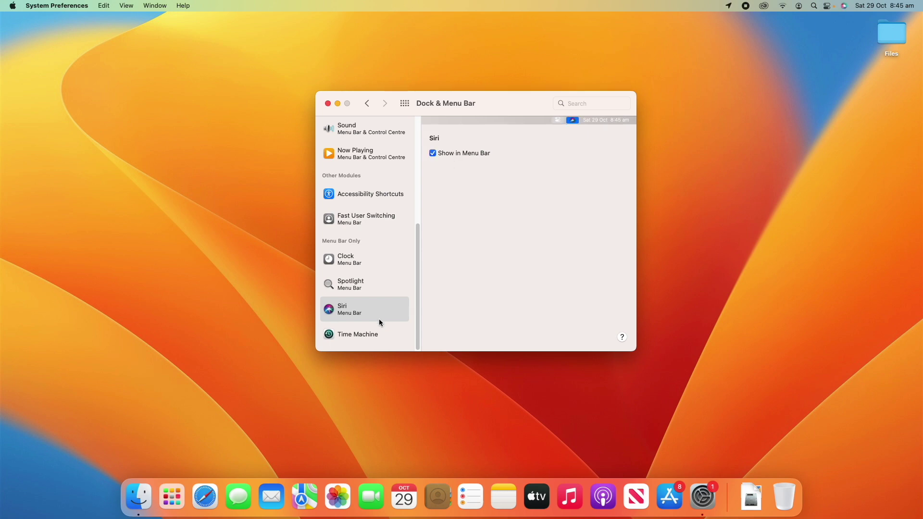
{"action": "left_click", "coordinate": [368, 332]}
{"action": "left_click", "coordinate": [447, 153]}
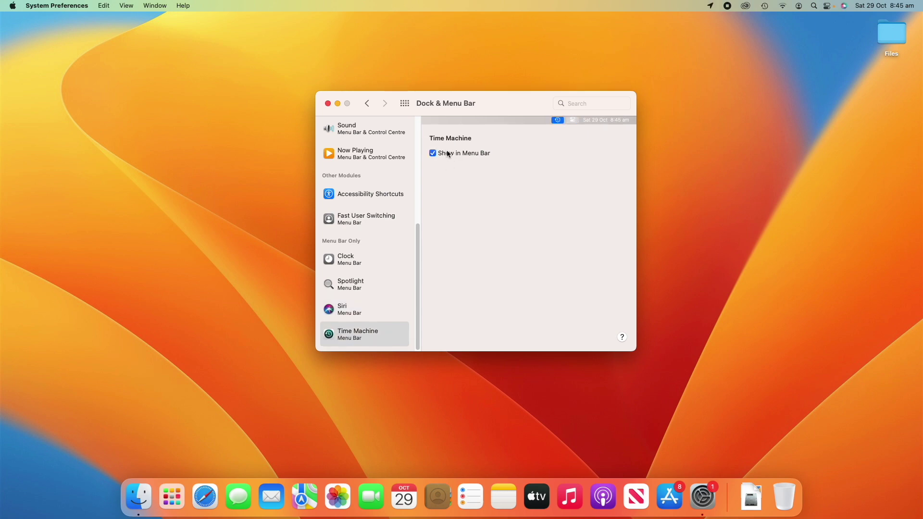
{"action": "left_click", "coordinate": [448, 154]}
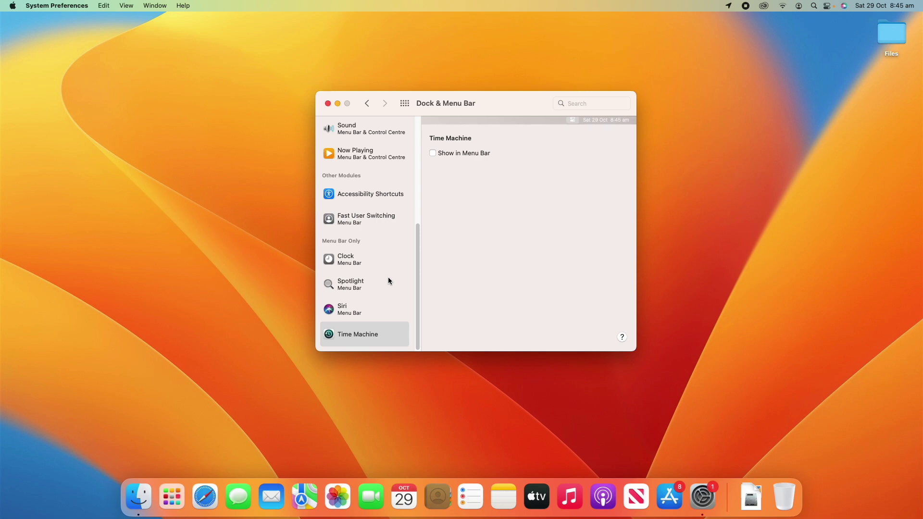
{"action": "scroll", "coordinate": [388, 281], "scroll_direction": "up", "scroll_amount": 5}
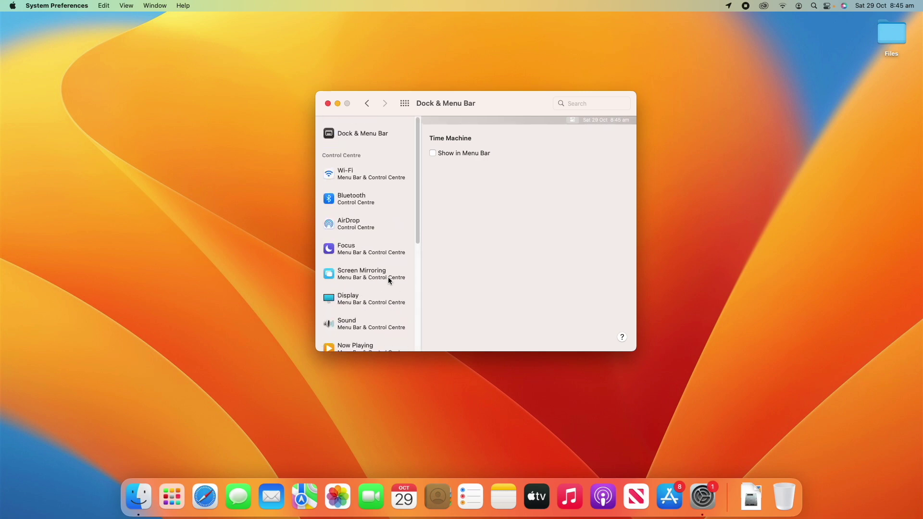
- Go back to the 'Dock & Menu Bar' page at the top of the sidebar
{"action": "left_click", "coordinate": [373, 137]}
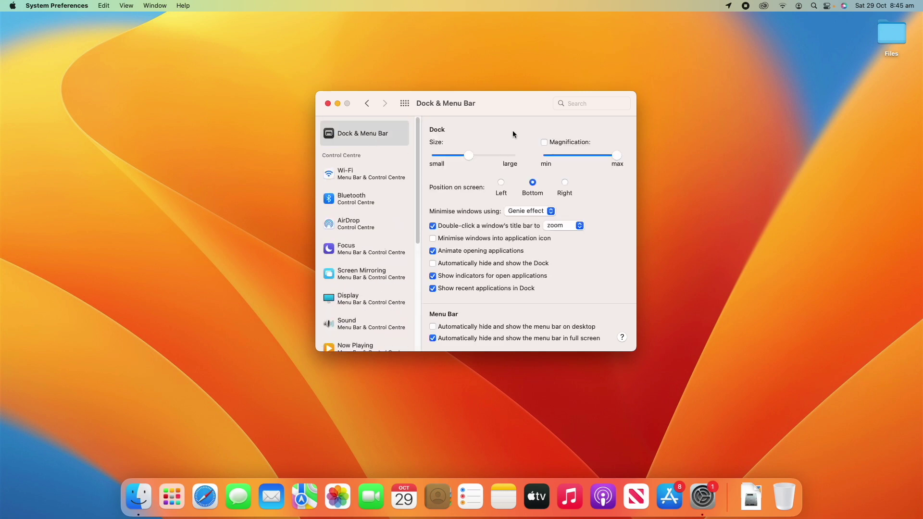